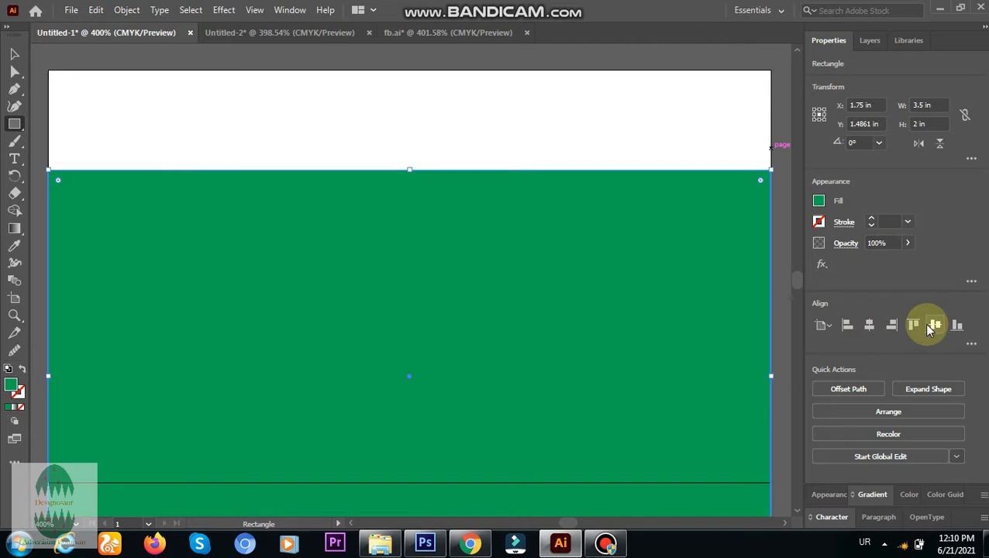
Center the green rectangle vertically on the artboard.
{"action": "left_click", "coordinate": [934, 325]}
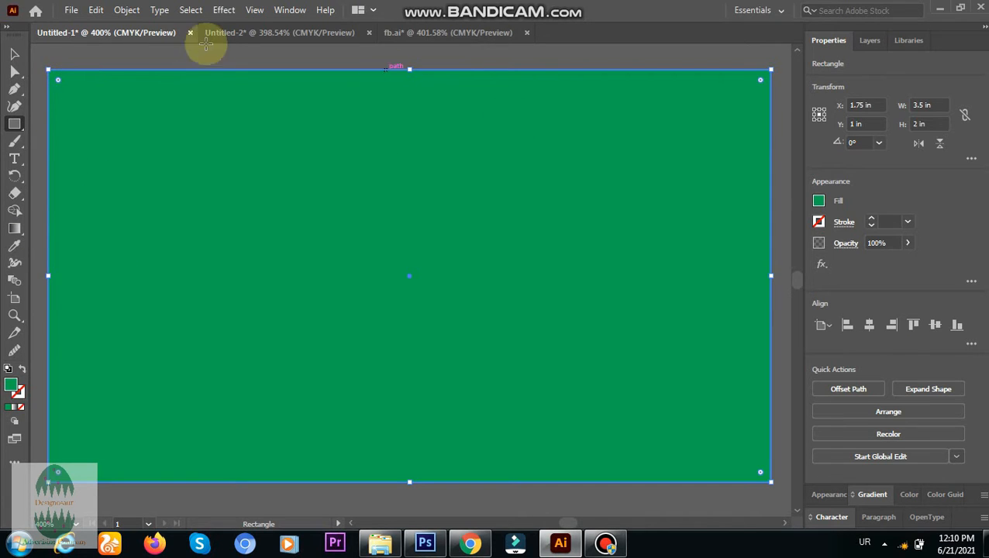
{"action": "left_click", "coordinate": [14, 71]}
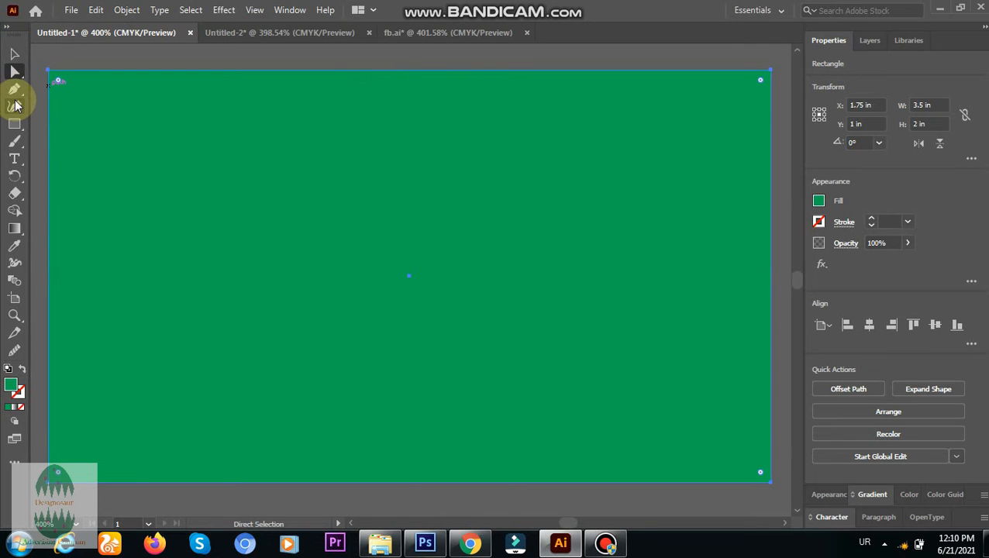
{"action": "left_click", "coordinate": [14, 88]}
{"action": "key", "text": "p"}
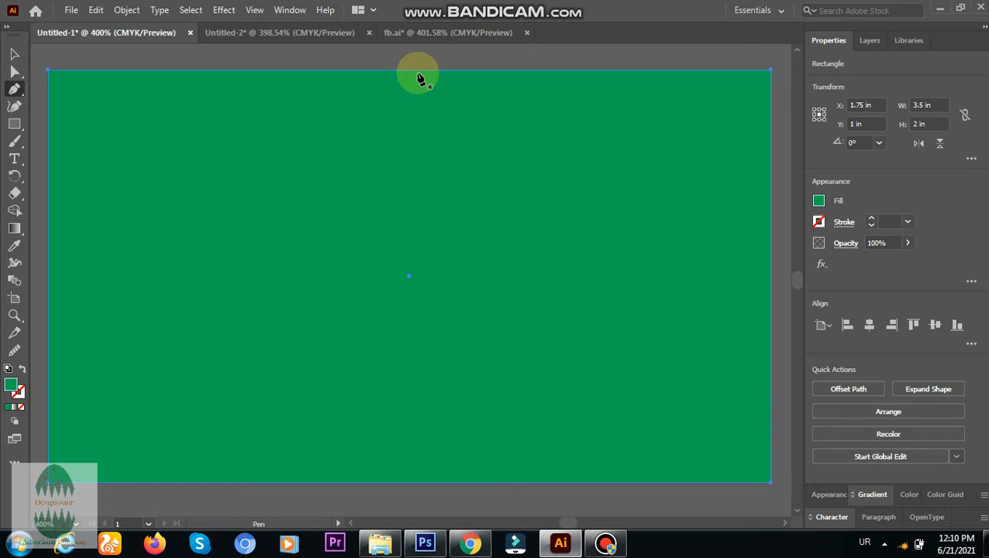
{"action": "left_click", "coordinate": [418, 72]}
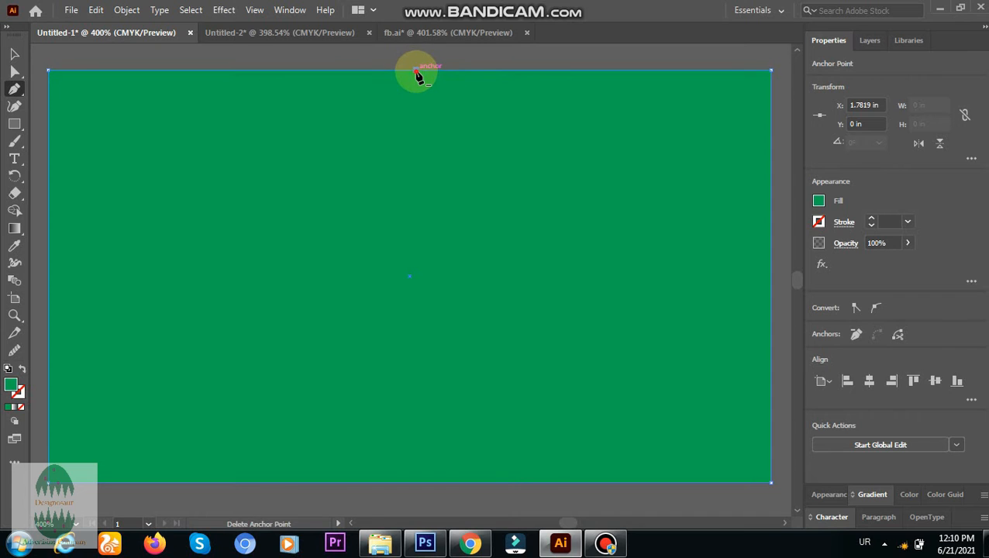
{"action": "left_click", "coordinate": [416, 71]}
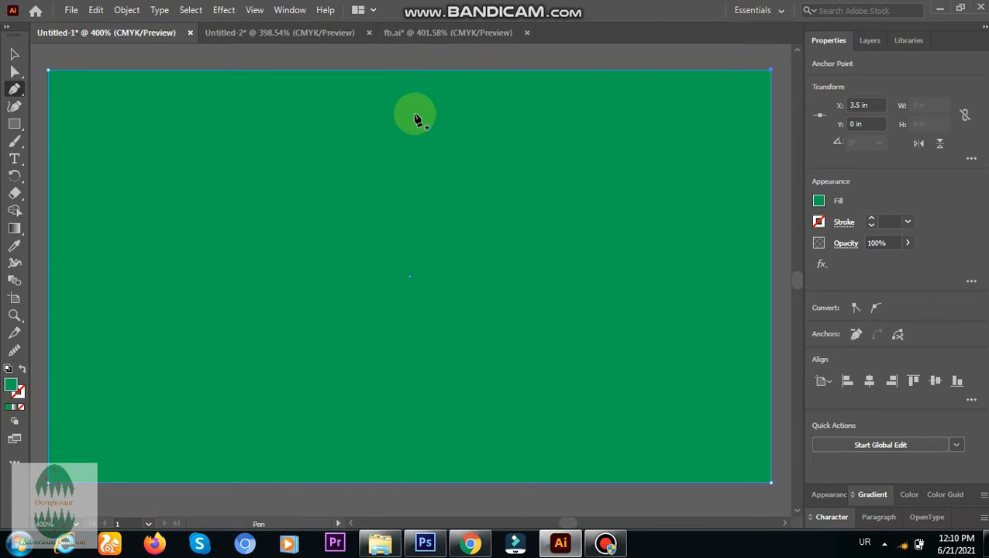
Bend the rectangle's top edge into a deep downward curve with the Curvature tool and lower its top-right corner along the artboard's edge.
{"action": "left_click", "coordinate": [16, 108]}
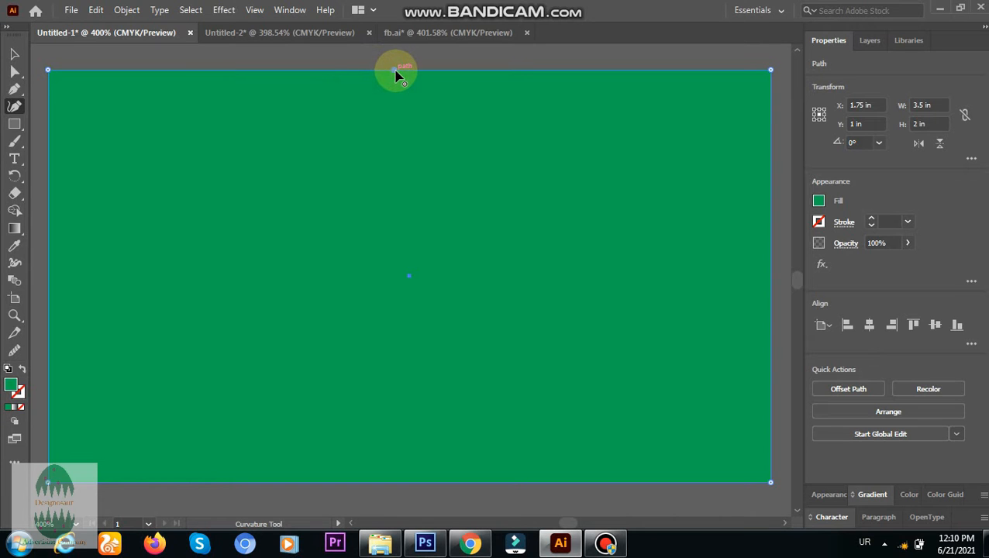
{"action": "left_click_drag", "start_coordinate": [395, 72], "coordinate": [182, 339]}
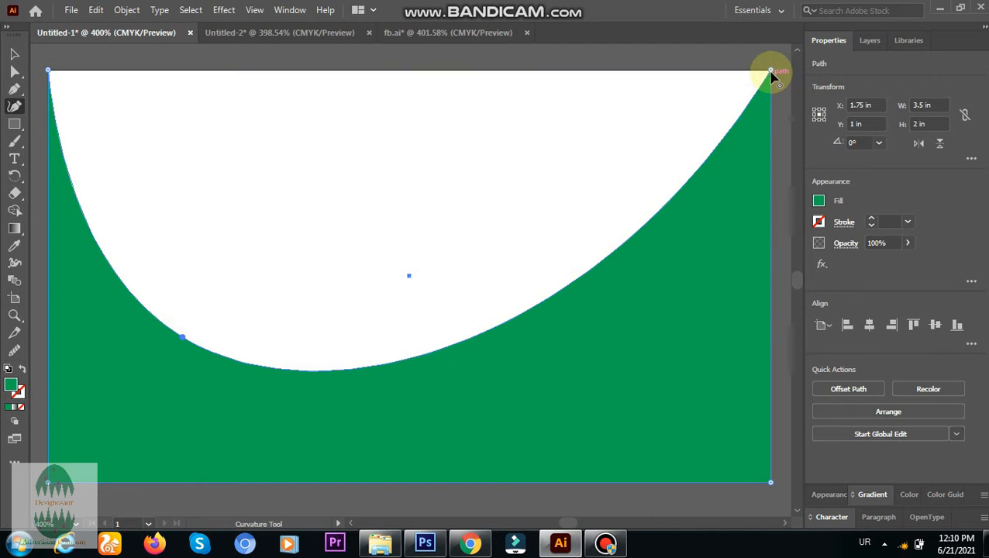
{"action": "left_click_drag", "start_coordinate": [770, 73], "coordinate": [770, 367]}
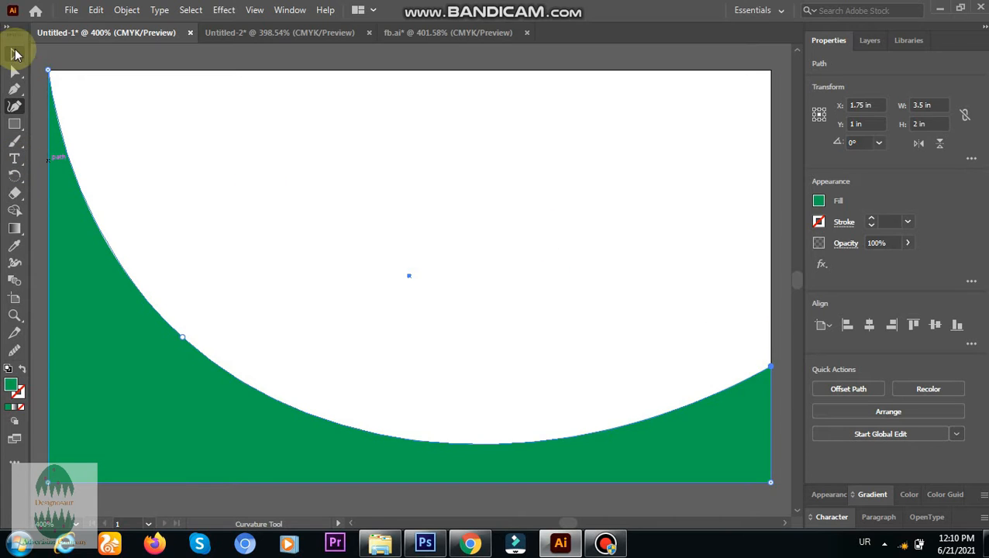
{"action": "left_click", "coordinate": [13, 55]}
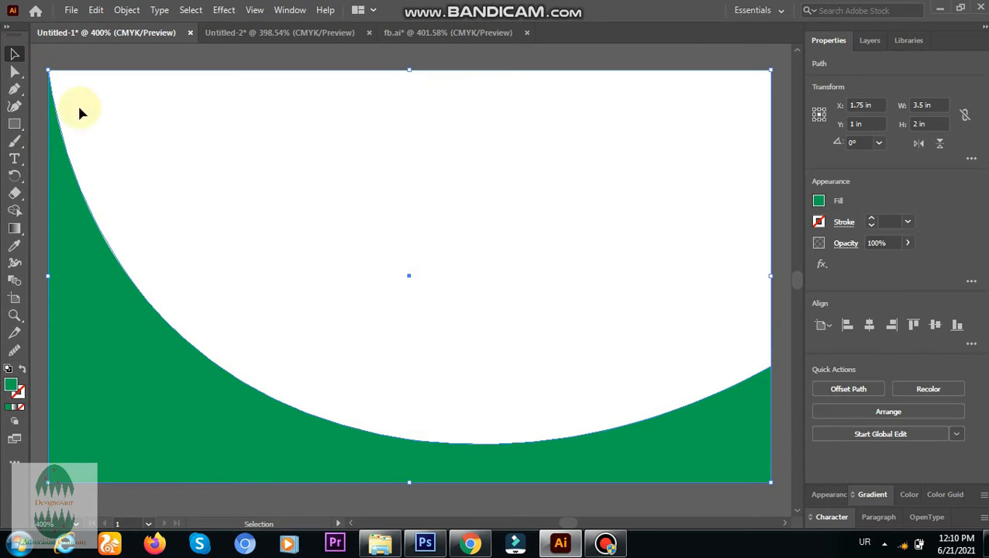
{"action": "left_click", "coordinate": [165, 65]}
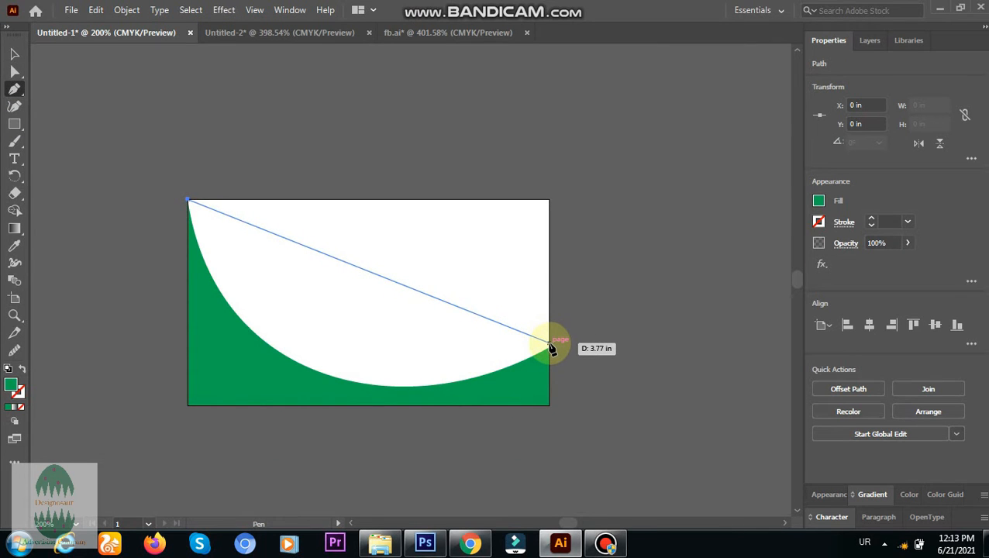
Draw a Pen curve just above the green shape from the artboard's upper-left corner to its right edge at about Y 1.39 in.
{"action": "left_click_drag", "start_coordinate": [549, 345], "coordinate": [779, 235]}
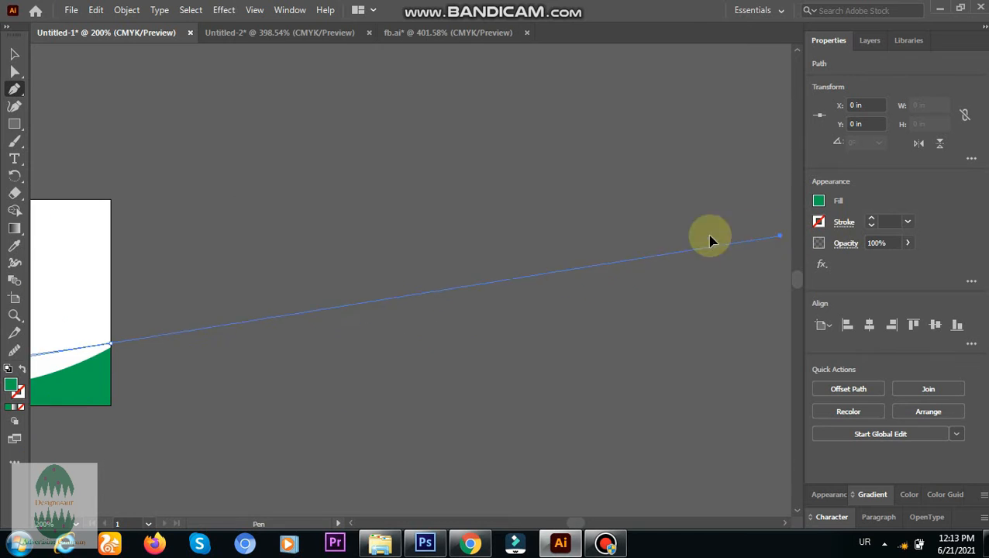
{"action": "left_click_drag", "start_coordinate": [711, 240], "coordinate": [381, 203]}
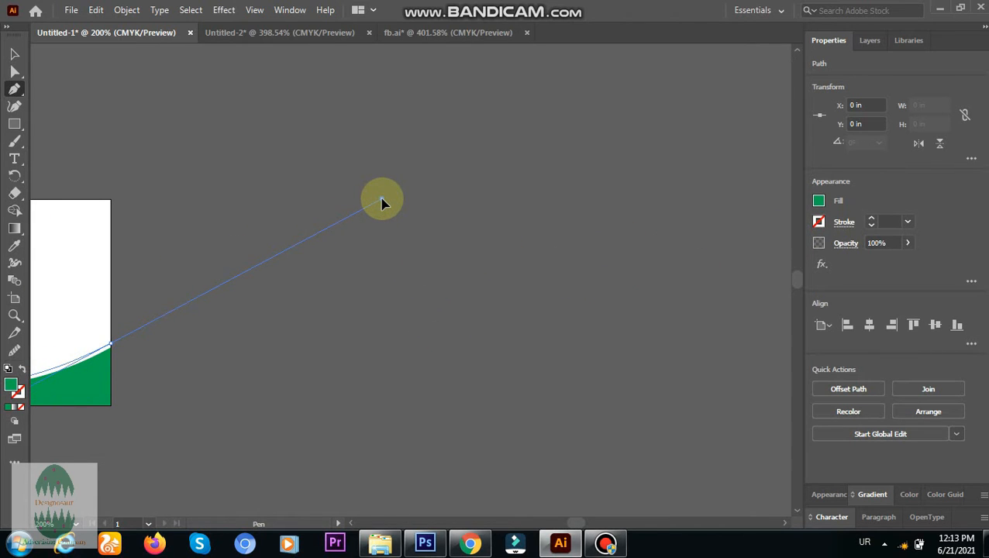
{"action": "left_click_drag", "start_coordinate": [382, 203], "coordinate": [382, 203]}
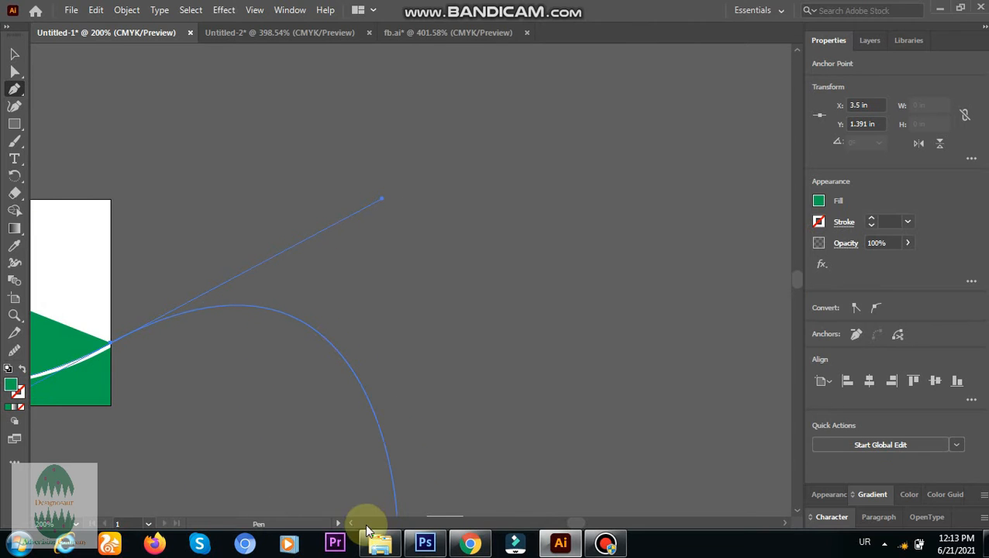
Extend the path straight up to about Y 1.1 in and close it with a curve to the upper-left corner, forming a tapered green band.
{"action": "scroll", "coordinate": [351, 533], "scroll_direction": "left", "scroll_amount": 8}
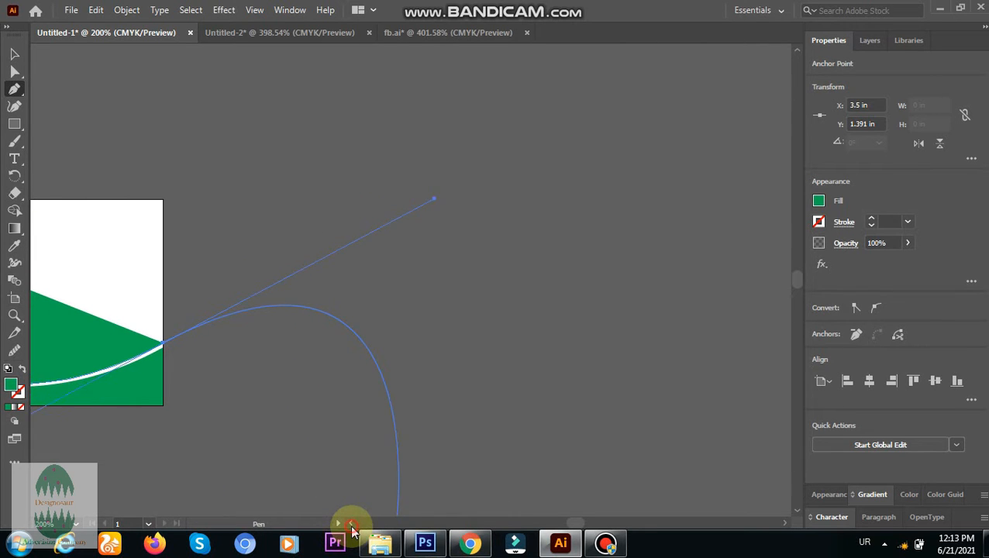
{"action": "scroll", "coordinate": [351, 533], "scroll_direction": "left", "scroll_amount": 1}
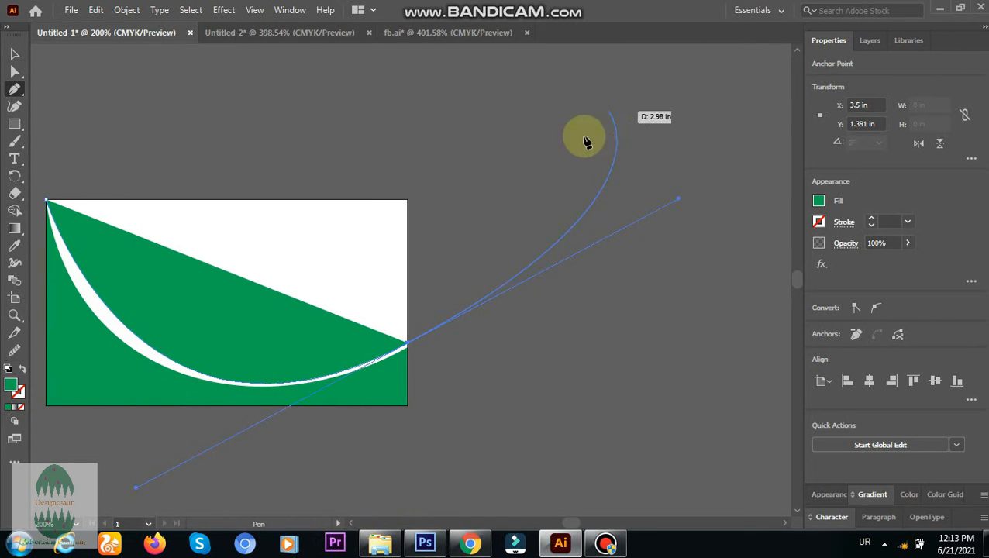
{"action": "left_click", "coordinate": [408, 346]}
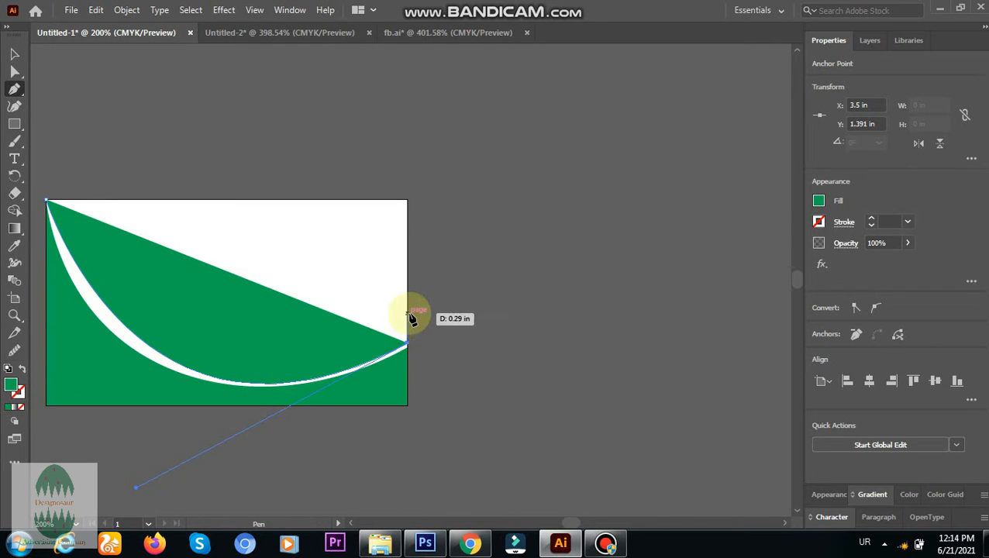
{"action": "left_click", "coordinate": [408, 313]}
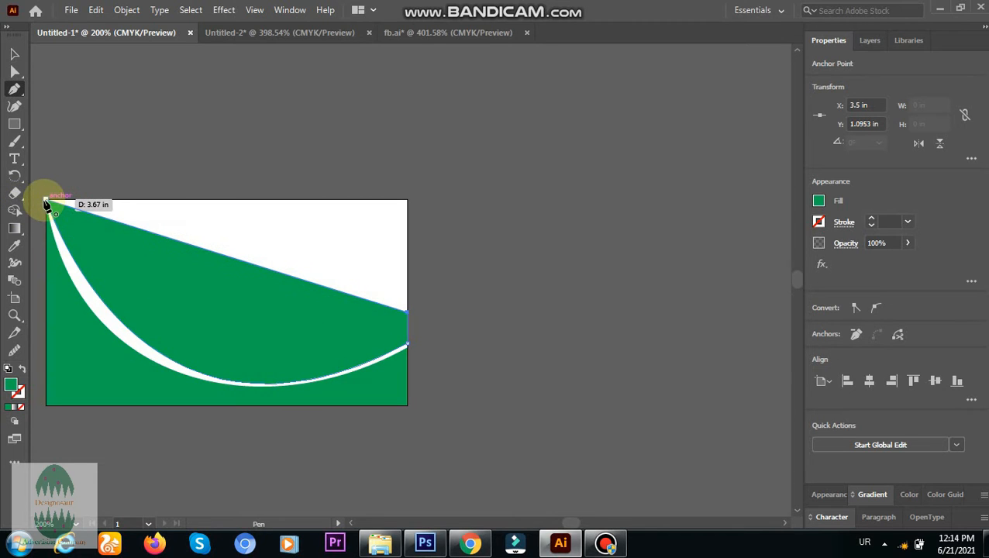
{"action": "left_click_drag", "start_coordinate": [46, 201], "coordinate": [795, 515]}
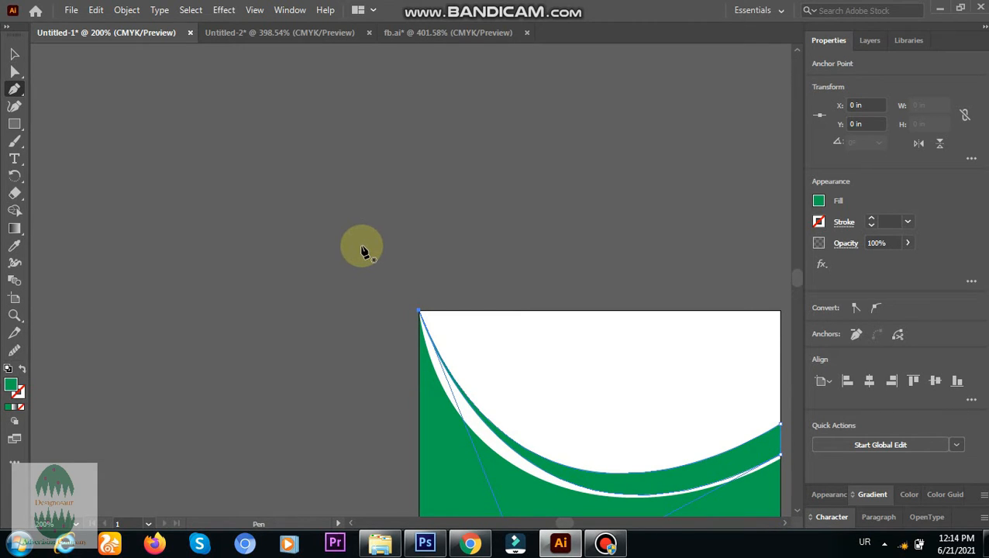
{"action": "left_click", "coordinate": [16, 59]}
{"action": "left_click", "coordinate": [253, 172]}
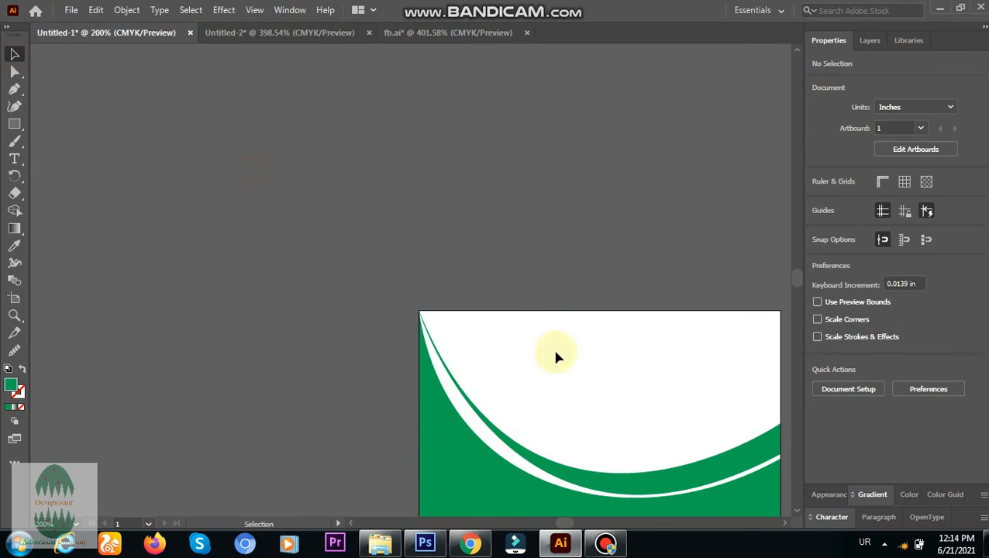
Copy the contact details text block from the fb.ai document onto the white area of the Untitled-1 card.
{"action": "left_click", "coordinate": [785, 524]}
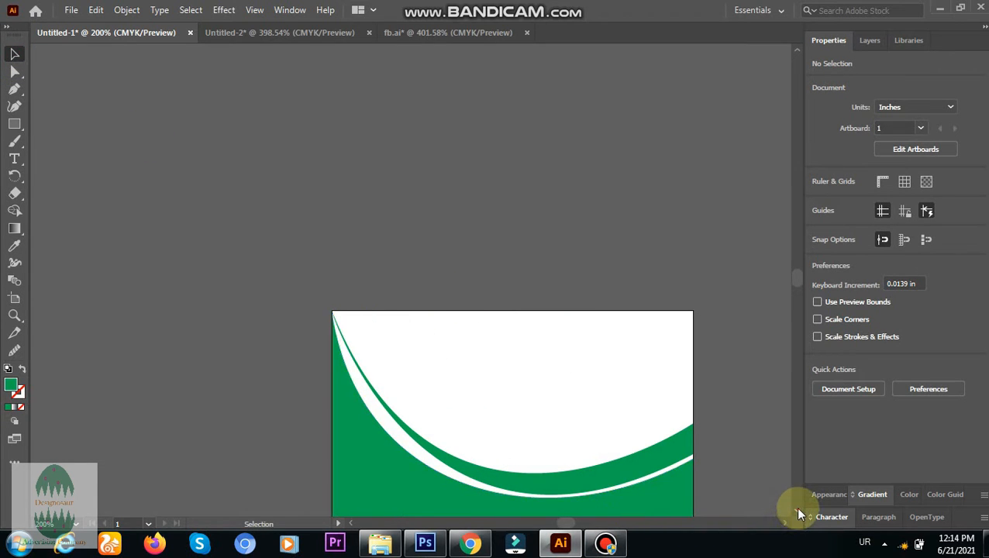
{"action": "left_click", "coordinate": [794, 508]}
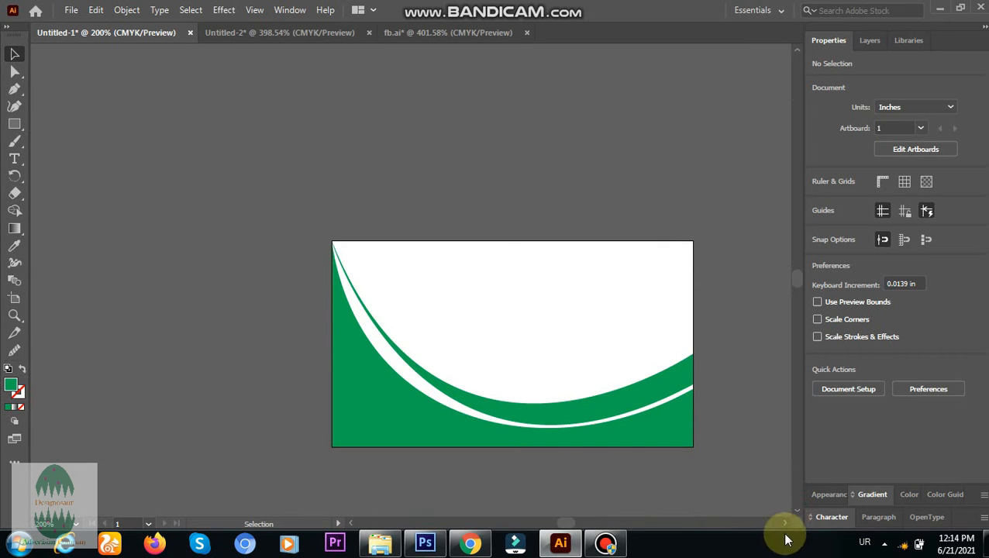
{"action": "left_click", "coordinate": [786, 527]}
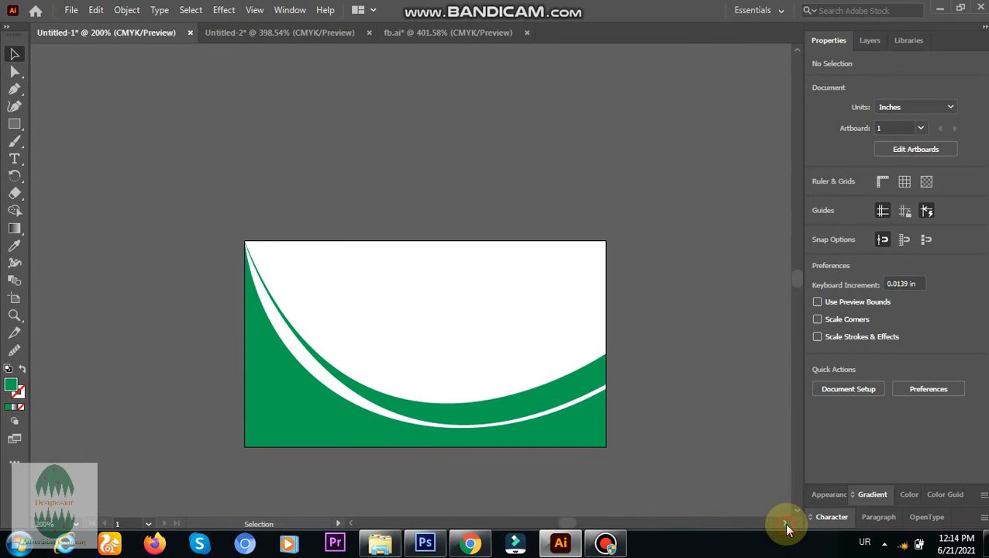
{"action": "left_click", "coordinate": [787, 527]}
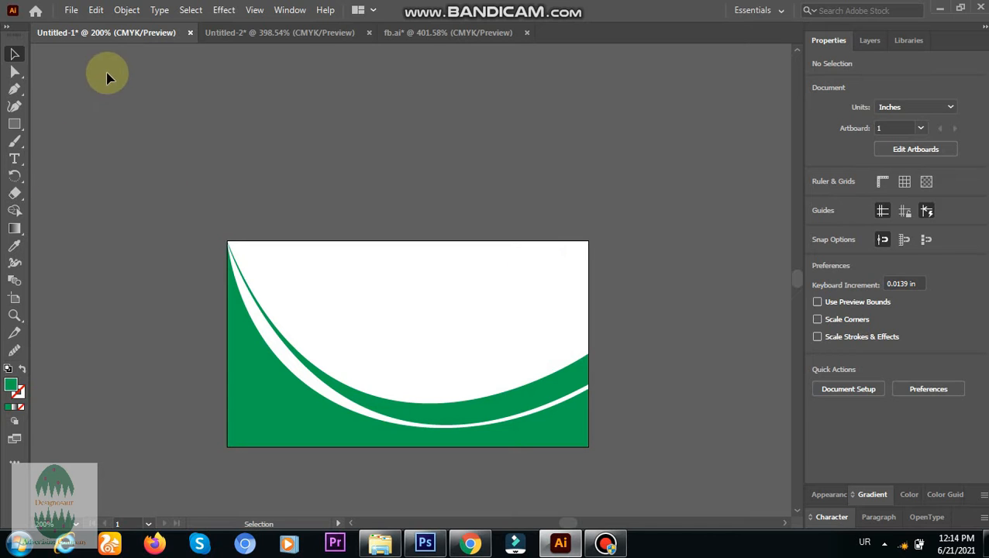
{"action": "left_click", "coordinate": [419, 32]}
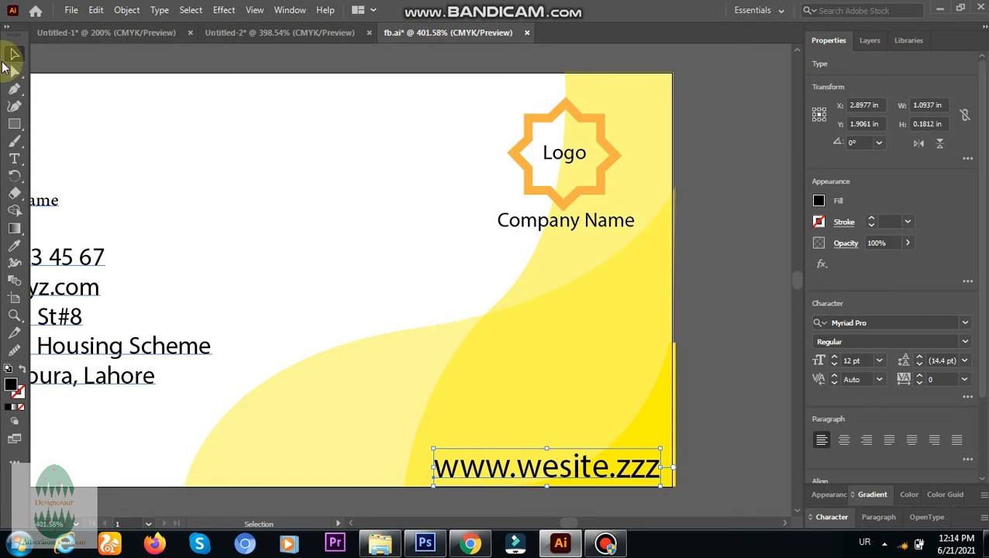
{"action": "left_click_drag", "start_coordinate": [98, 341], "coordinate": [577, 373]}
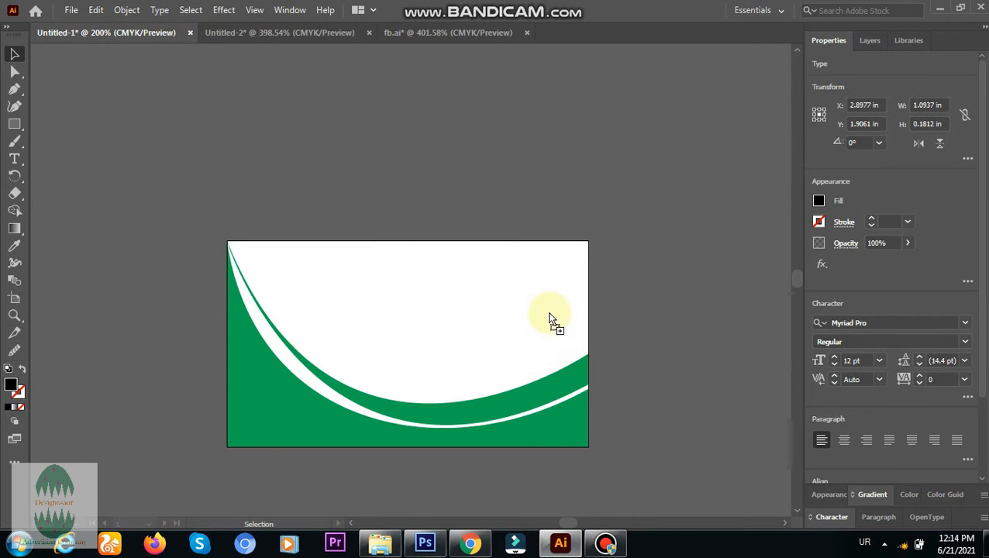
{"action": "left_click_drag", "start_coordinate": [533, 314], "coordinate": [334, 330]}
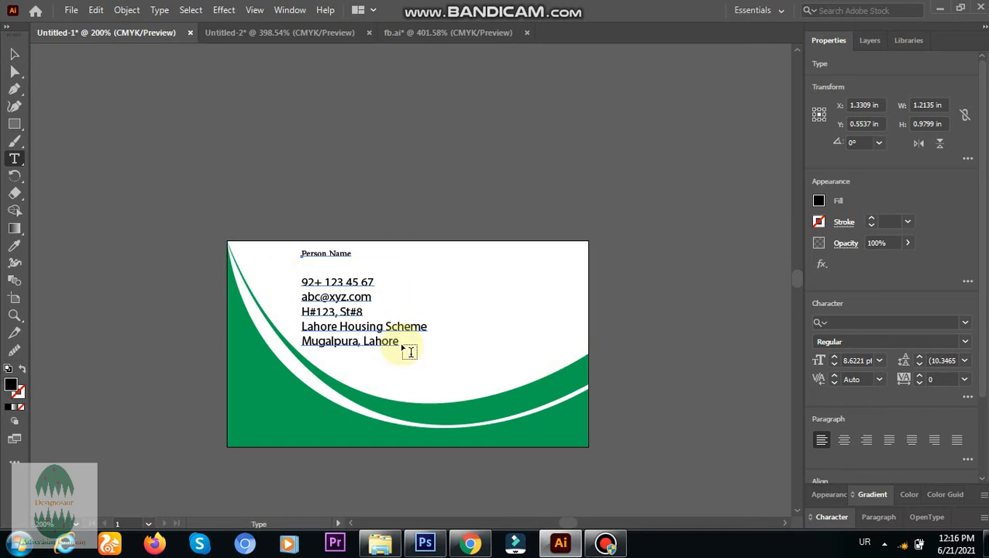
Set the font size of the phone, e-mail and address lines to 6 pt.
{"action": "left_click_drag", "start_coordinate": [402, 341], "coordinate": [301, 284]}
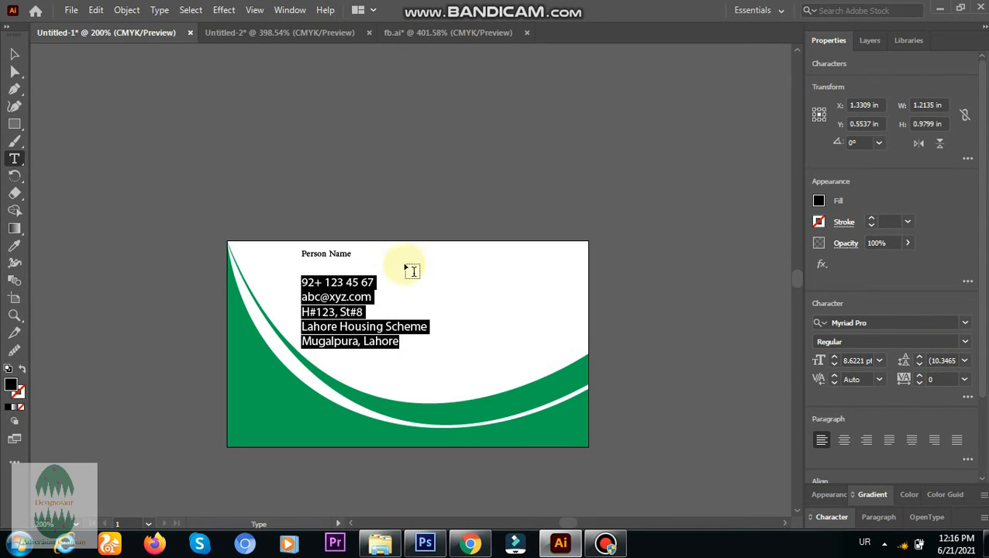
{"action": "left_click", "coordinate": [908, 221]}
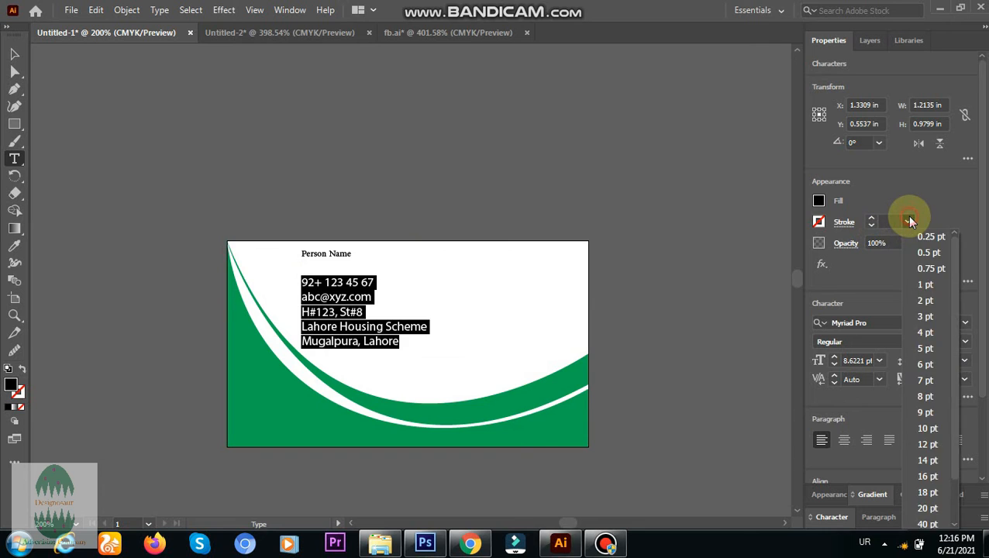
{"action": "left_click", "coordinate": [908, 220]}
{"action": "left_click", "coordinate": [879, 362]}
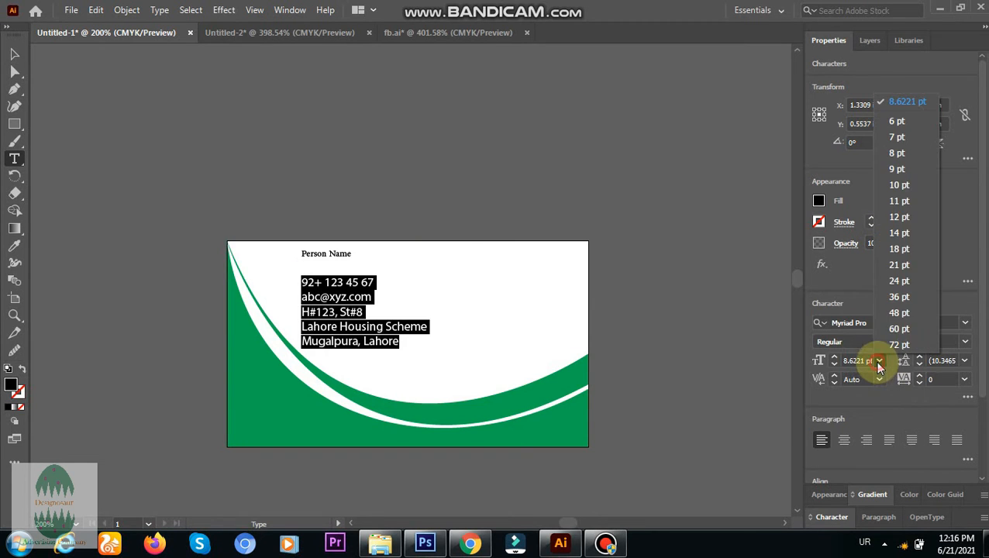
{"action": "left_click", "coordinate": [894, 124]}
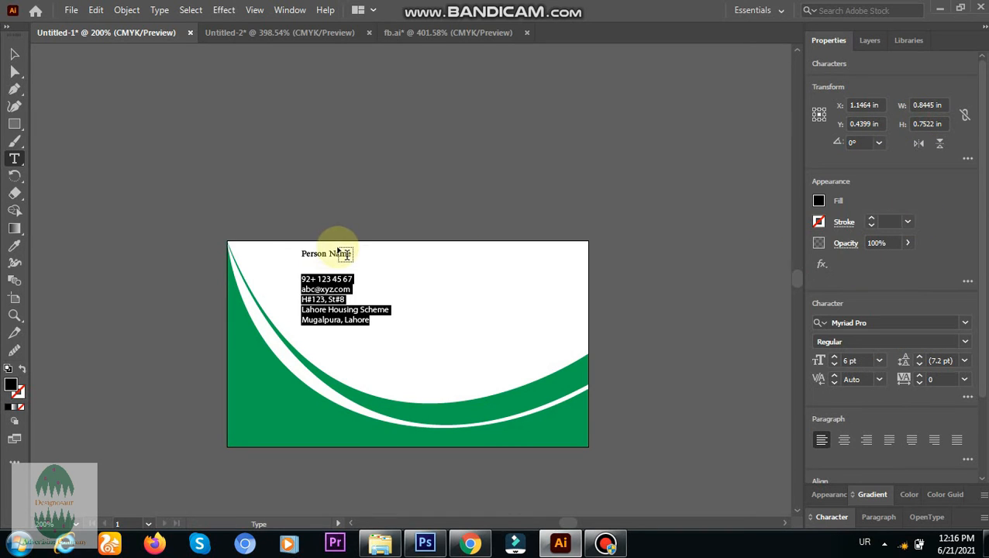
Set the font size of the "Person Name" line to 9 pt.
{"action": "left_click_drag", "start_coordinate": [351, 254], "coordinate": [302, 254]}
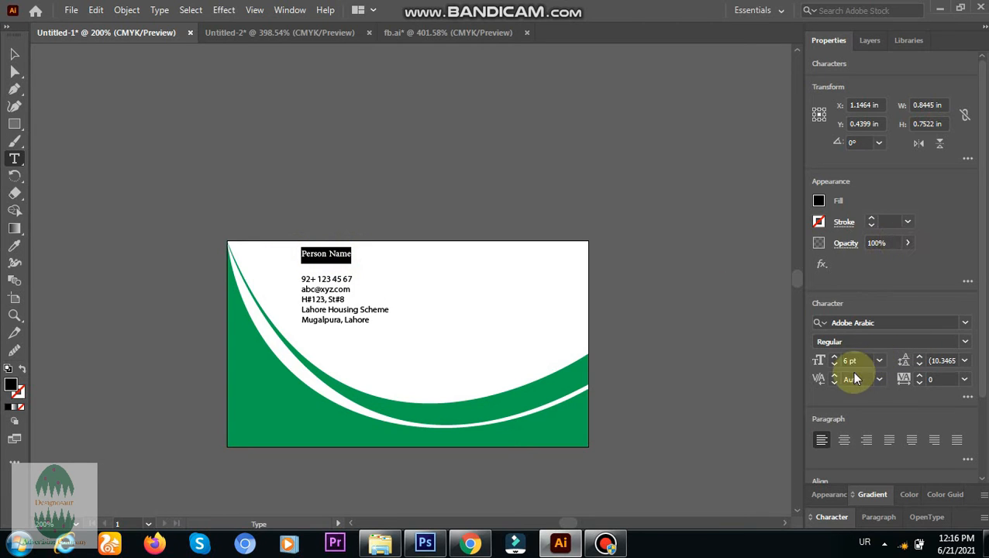
{"action": "left_click", "coordinate": [878, 360]}
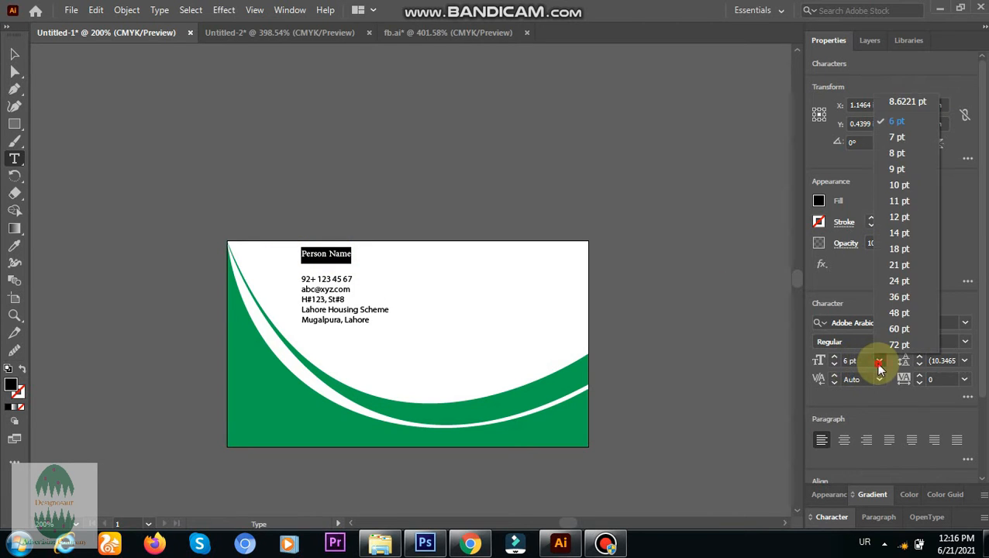
{"action": "left_click", "coordinate": [894, 168]}
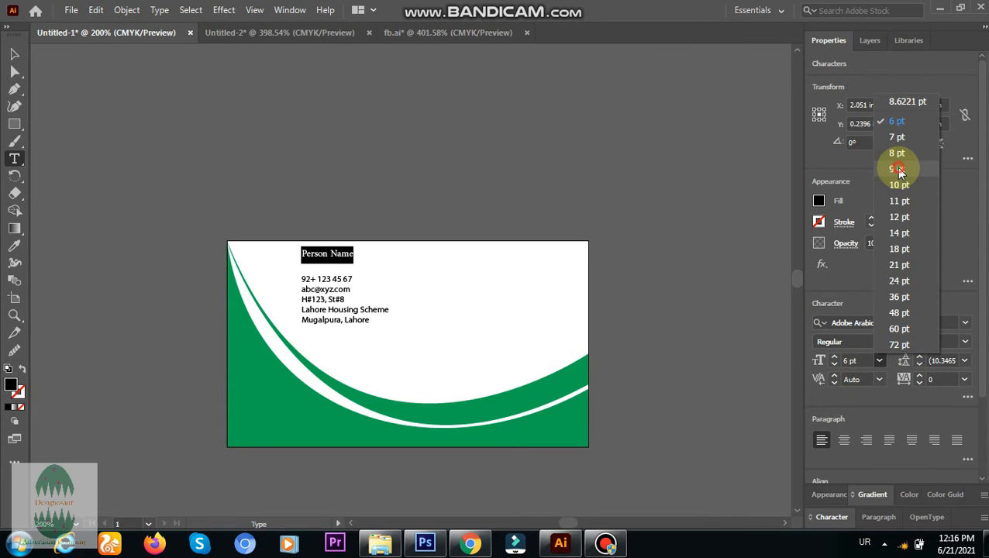
Move the contact text block left, closer to the green curve, to about X 0.89 in, Y 0.44 in, and deselect it.
{"action": "left_click", "coordinate": [14, 55]}
{"action": "left_click_drag", "start_coordinate": [313, 285], "coordinate": [287, 287]}
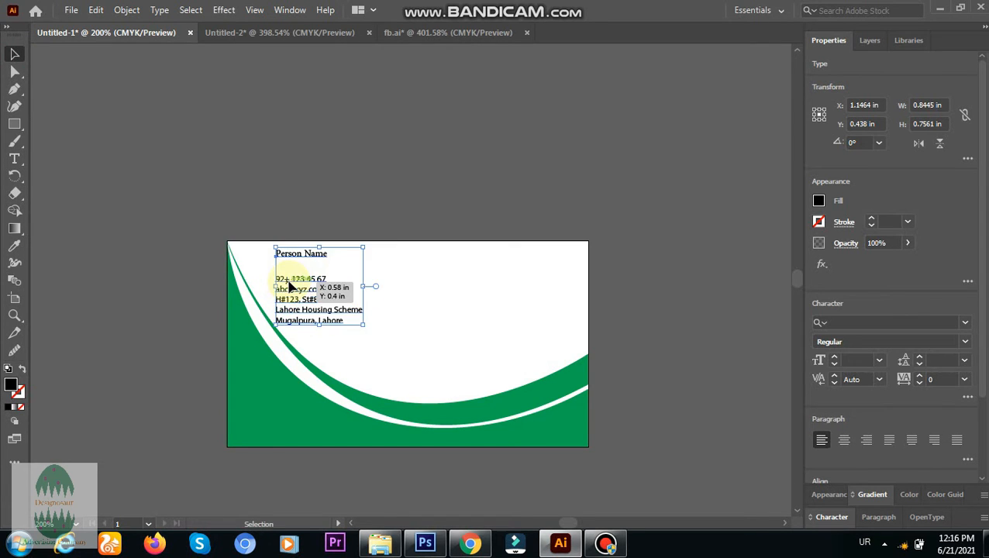
{"action": "left_click", "coordinate": [284, 163]}
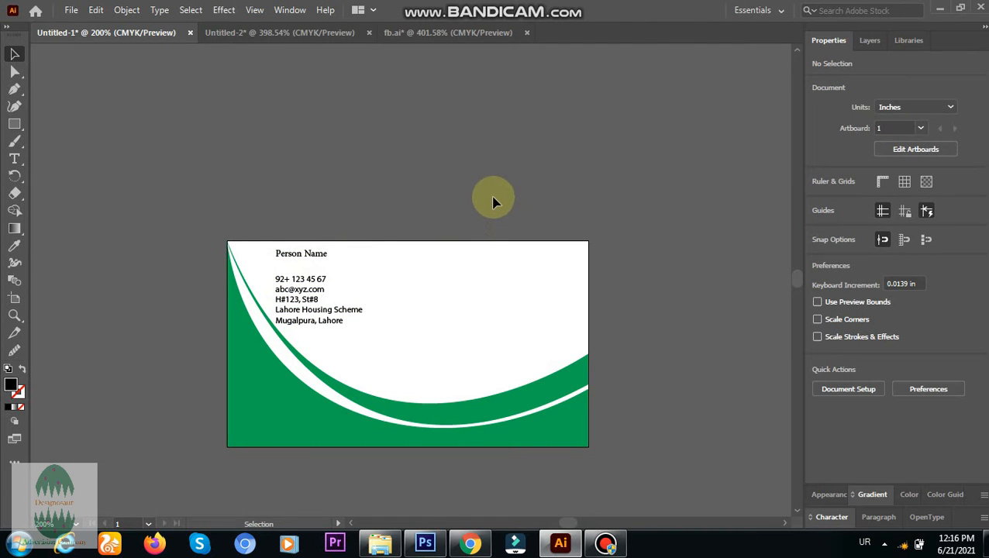
Move the contact text block to about X 1.36 in, Y 0.88 in, and nudge the upper green band left to about X 1.67 in.
{"action": "left_click_drag", "start_coordinate": [315, 320], "coordinate": [363, 361]}
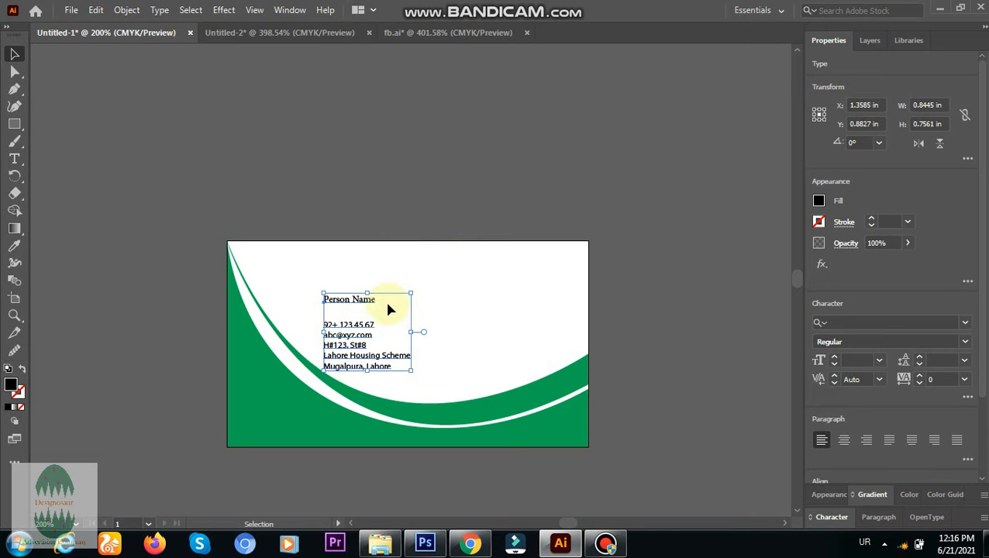
{"action": "left_click", "coordinate": [251, 294]}
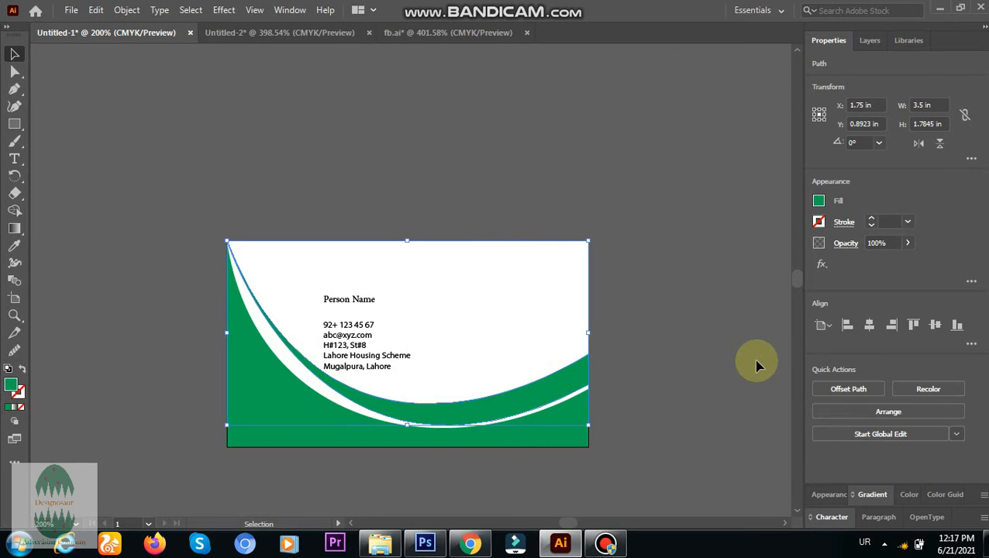
{"action": "key", "text": "Left"}
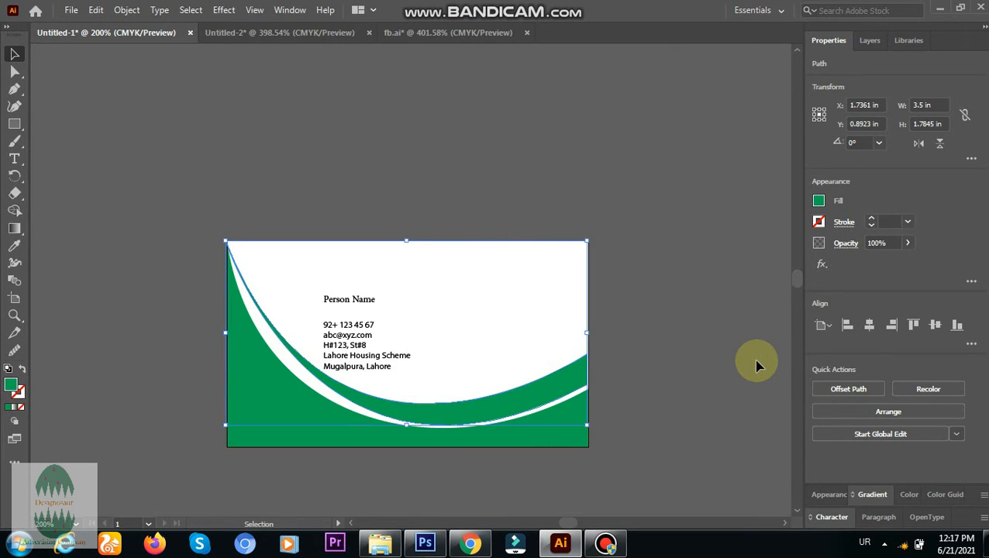
{"action": "key", "text": "Left"}
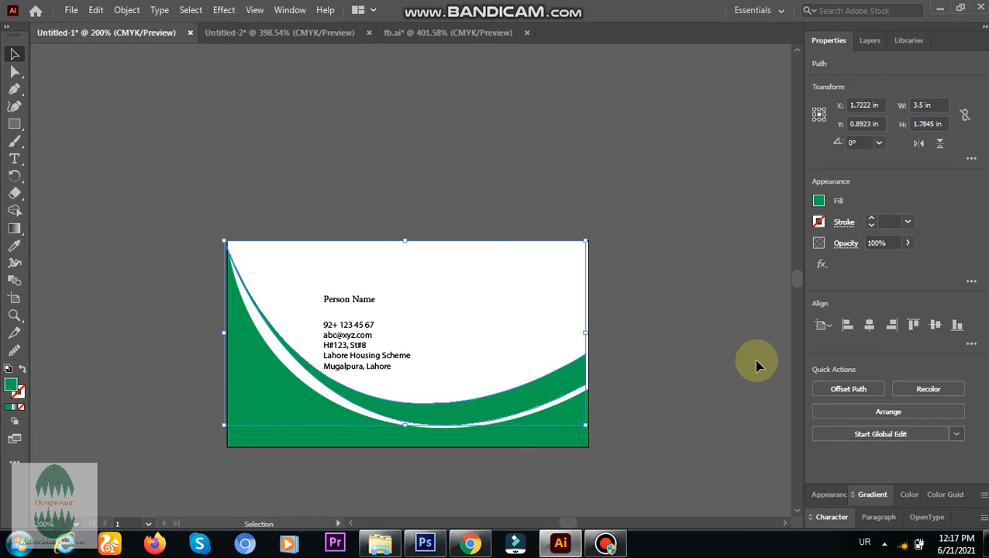
{"action": "key", "text": "Right"}
{"action": "key", "text": "Left"}
{"action": "key", "text": "Left"}
{"action": "key", "text": "Left"}
{"action": "key", "text": "Left"}
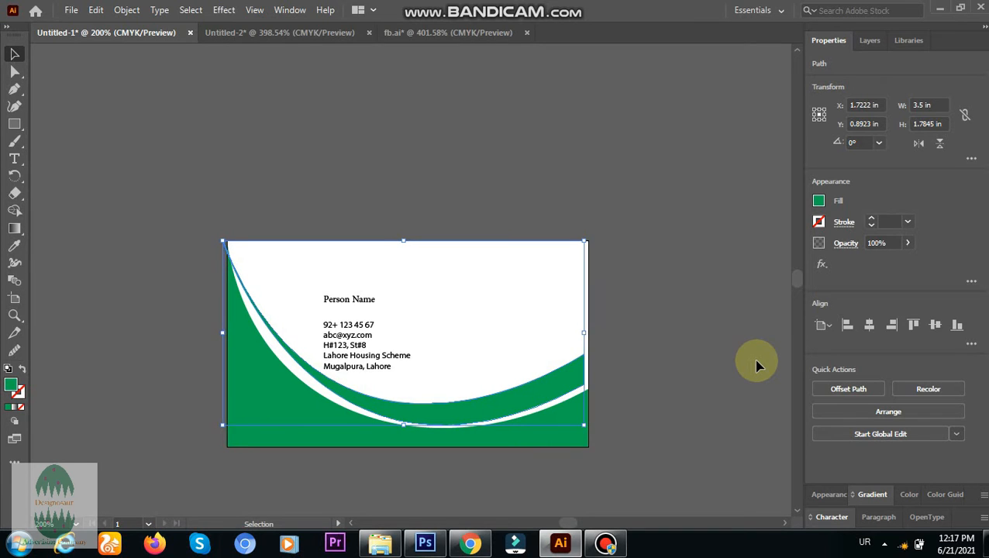
{"action": "key", "text": "Left"}
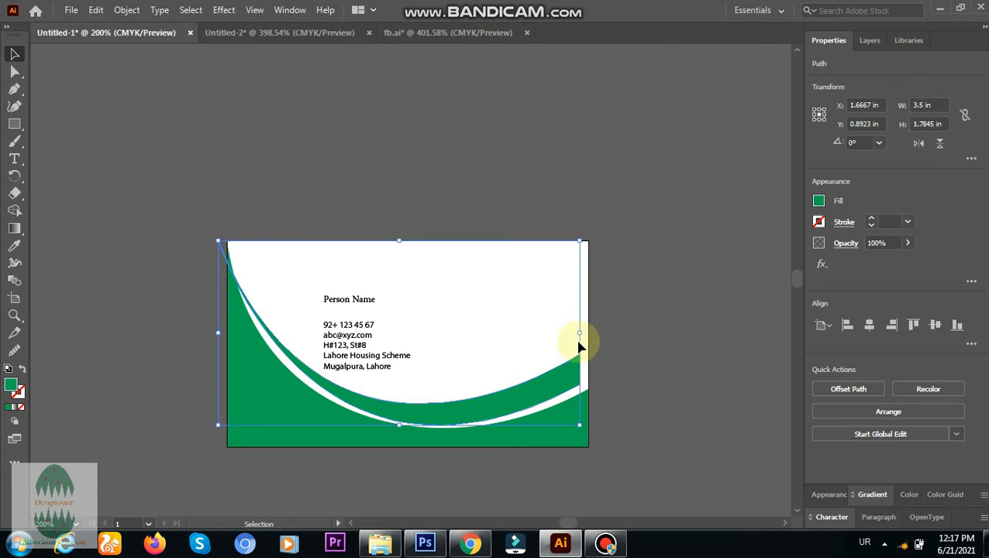
Resize the upper green band to span the card's full 3.5 in width, from the left edge to the right edge.
{"action": "left_click_drag", "start_coordinate": [582, 332], "coordinate": [590, 331]}
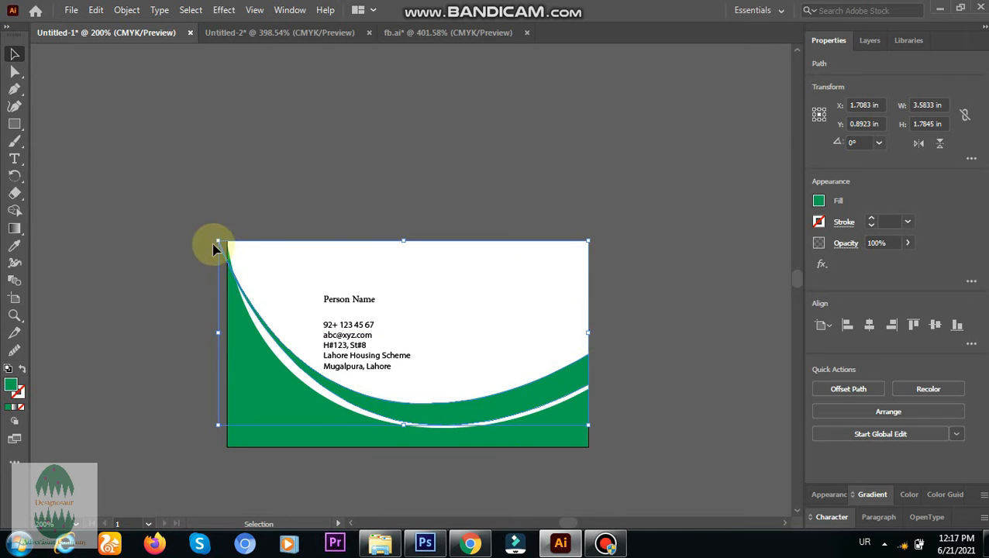
{"action": "left_click_drag", "start_coordinate": [217, 240], "coordinate": [227, 242]}
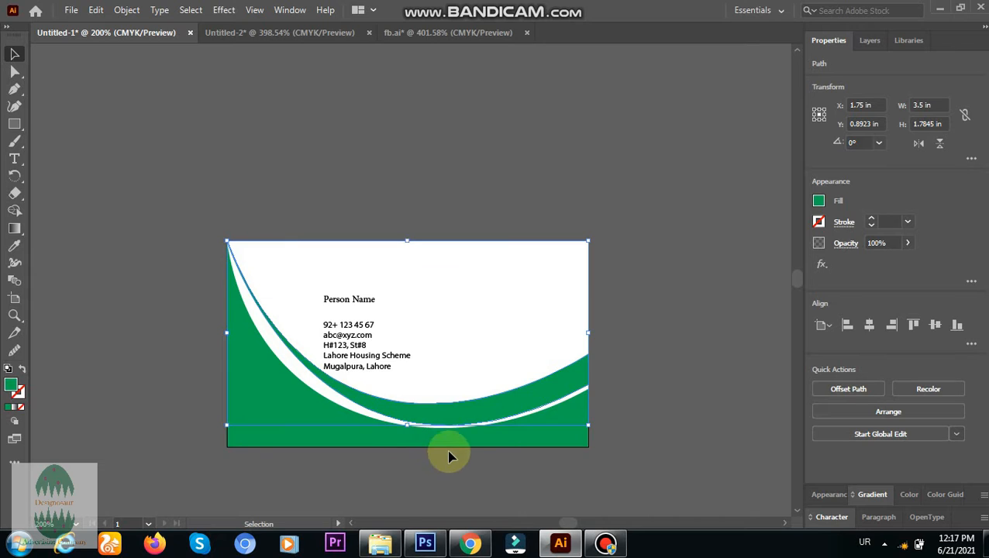
{"action": "left_click_drag", "start_coordinate": [223, 241], "coordinate": [224, 241]}
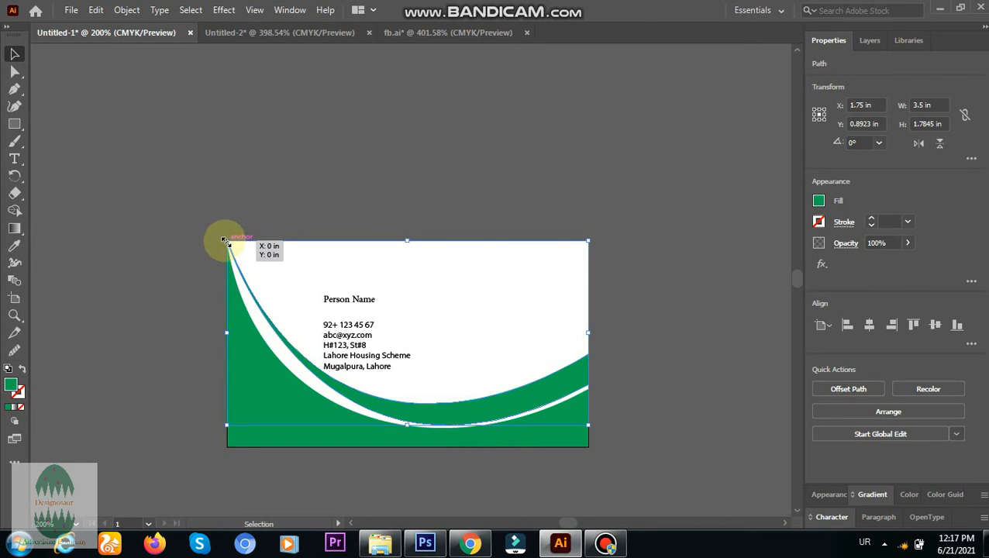
Reshape the upper green band by moving its left anchor to about X 0.01 in, Y 0.08 in, and its right end to the card's right edge.
{"action": "left_click", "coordinate": [15, 71]}
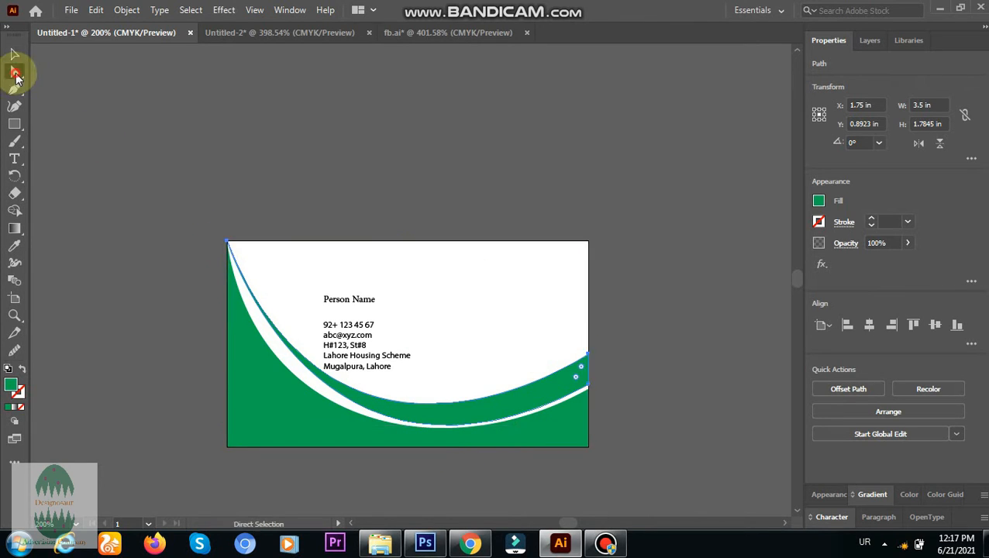
{"action": "mouse_move", "coordinate": [225, 244]}
{"action": "left_mouse_down"}
{"action": "mouse_move", "coordinate": [232, 260]}
{"action": "mouse_move", "coordinate": [217, 240]}
{"action": "left_mouse_up"}
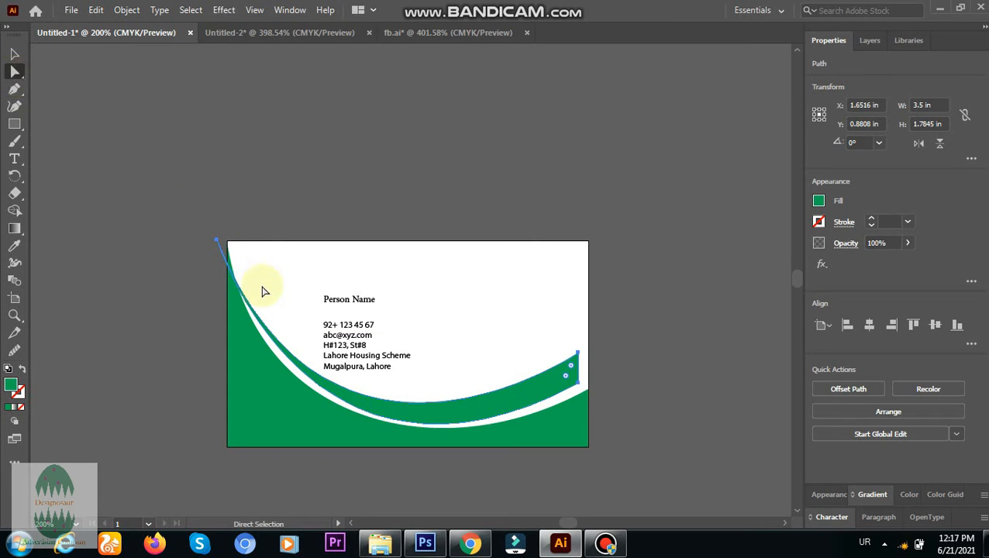
{"action": "mouse_move", "coordinate": [218, 247]}
{"action": "left_mouse_down"}
{"action": "mouse_move", "coordinate": [249, 255]}
{"action": "mouse_move", "coordinate": [279, 194]}
{"action": "mouse_move", "coordinate": [280, 213]}
{"action": "mouse_move", "coordinate": [231, 253]}
{"action": "left_mouse_up"}
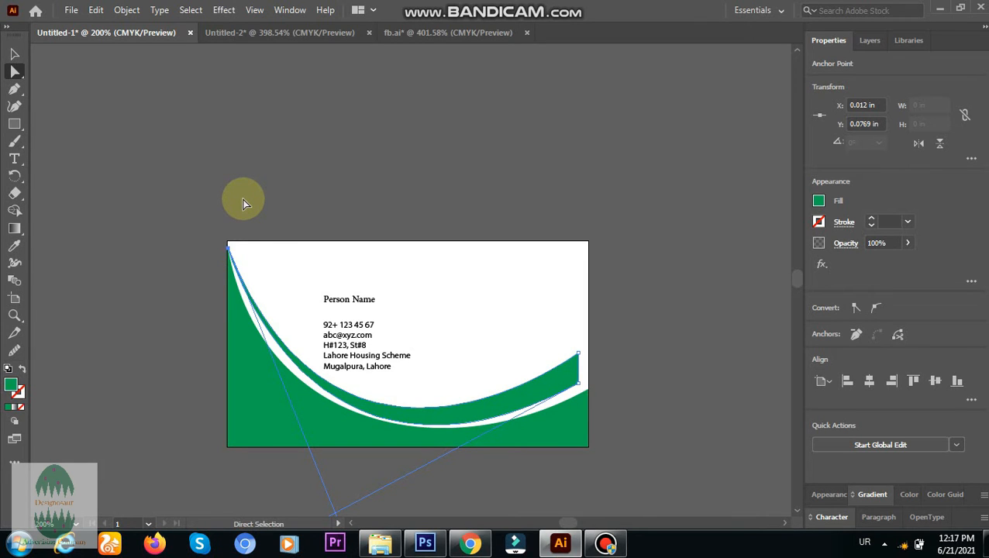
{"action": "left_click", "coordinate": [243, 199]}
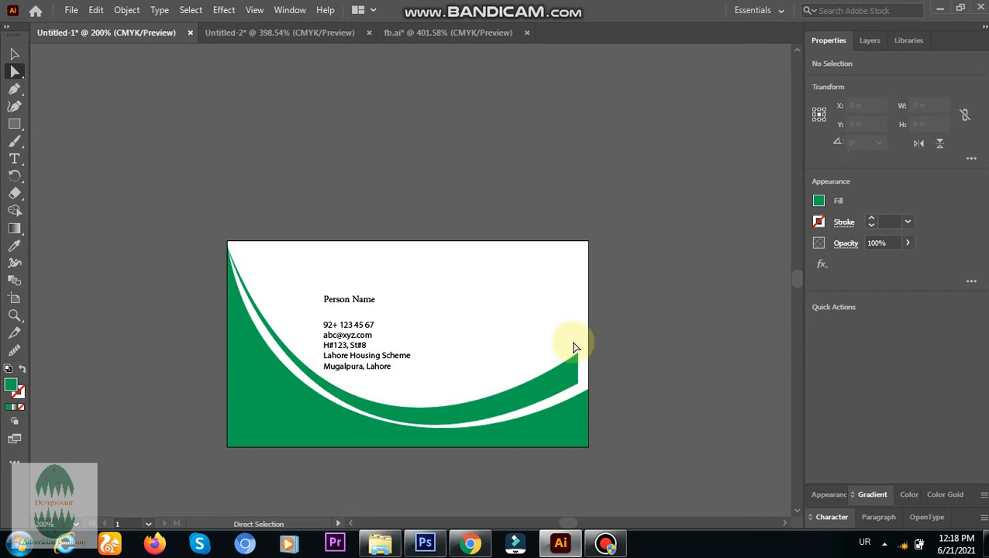
{"action": "left_click_drag", "start_coordinate": [570, 372], "coordinate": [591, 373]}
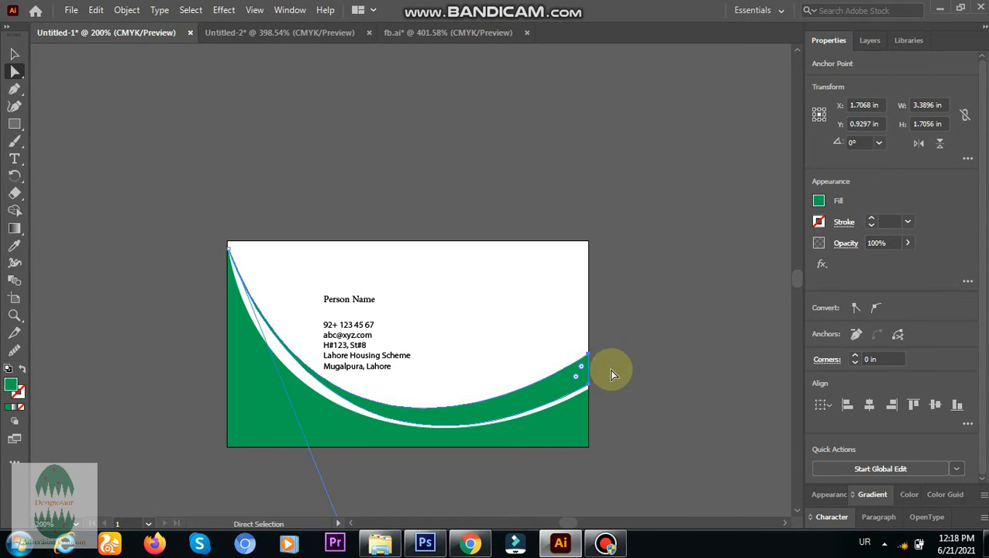
{"action": "left_click", "coordinate": [631, 367]}
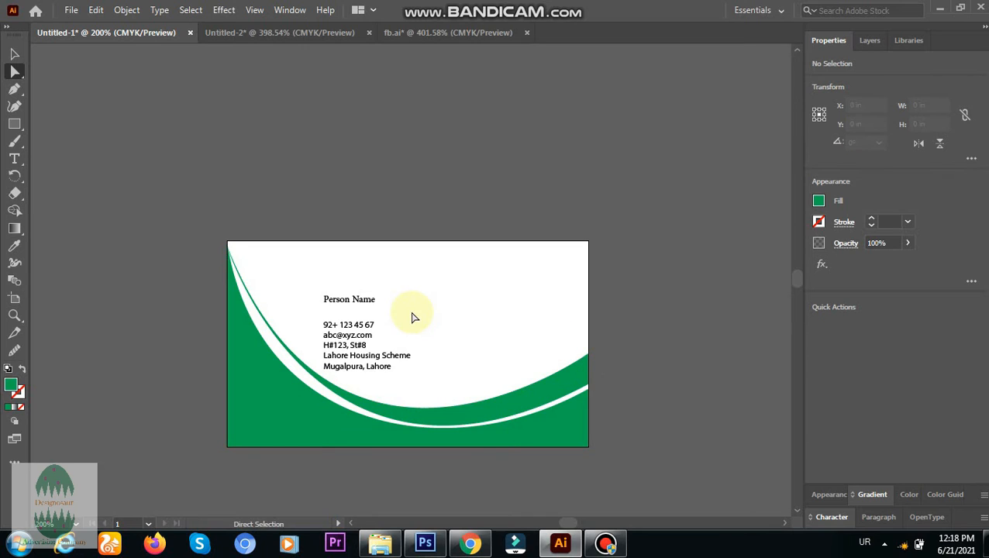
Try to move the contact text block up and left with the lower green shape also selected, and undo the move.
{"action": "mouse_move", "coordinate": [302, 278]}
{"action": "left_mouse_down"}
{"action": "mouse_move", "coordinate": [413, 369]}
{"action": "mouse_move", "coordinate": [413, 352]}
{"action": "left_mouse_up"}
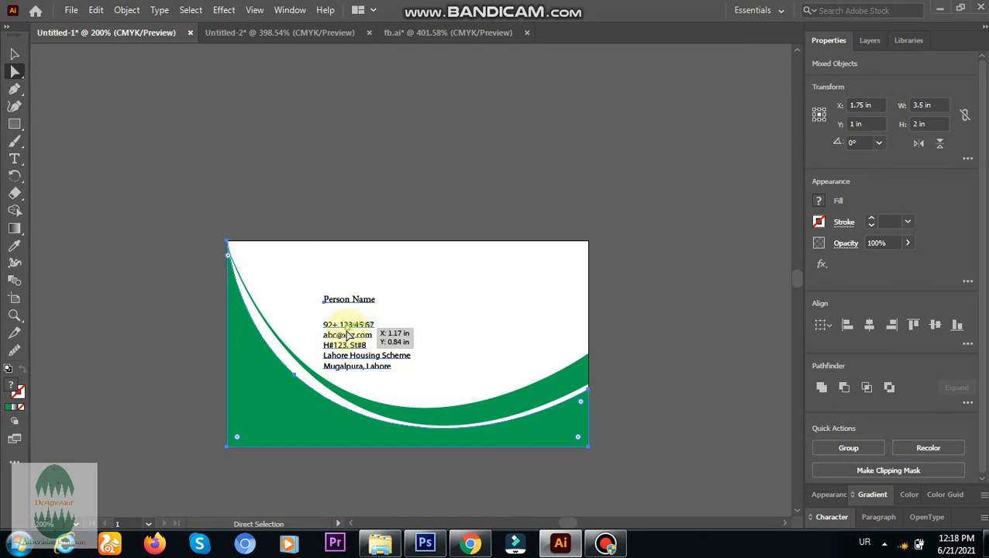
{"action": "left_click_drag", "start_coordinate": [349, 332], "coordinate": [294, 293]}
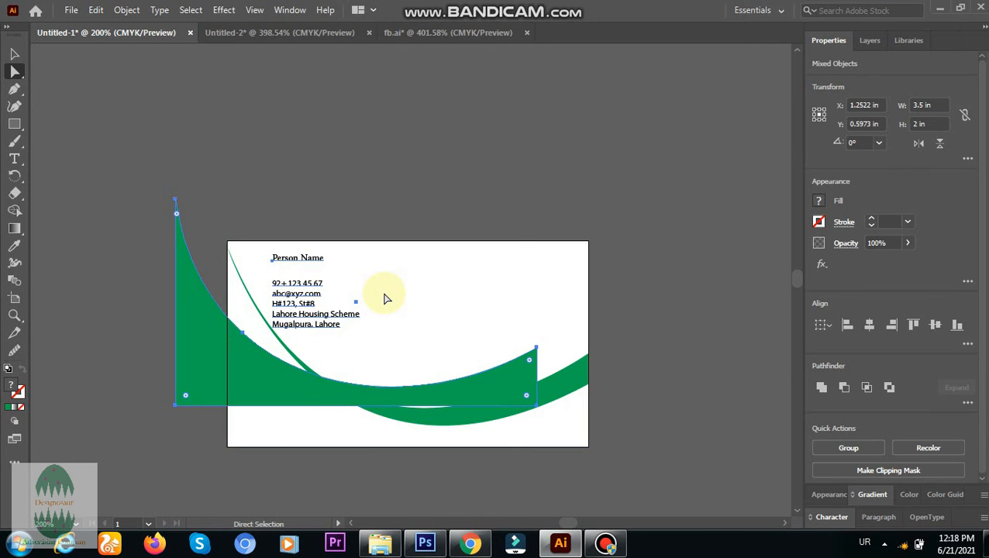
{"action": "key", "text": "ctrl+z"}
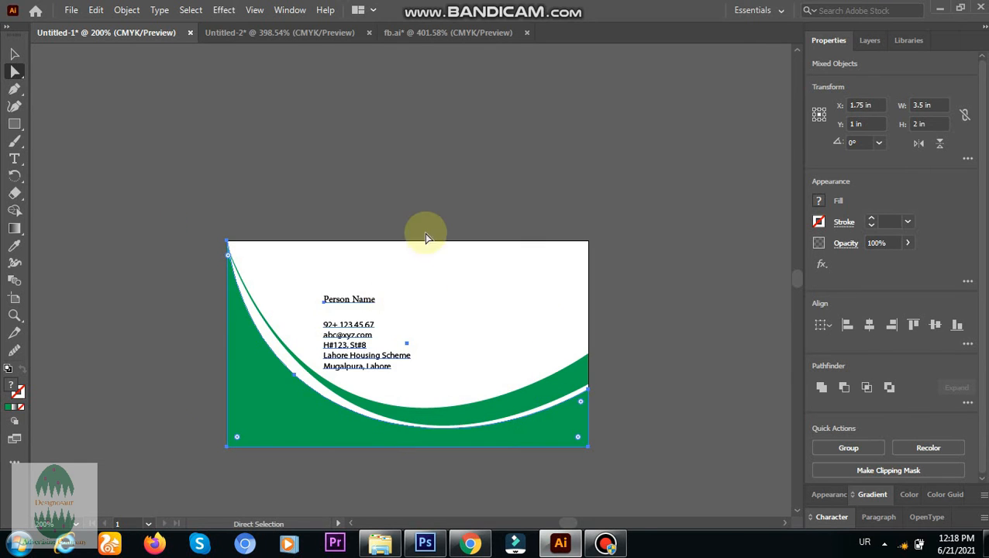
{"action": "left_click", "coordinate": [408, 206]}
Move only the contact text block up and left, close to the green curve, and deselect it.
{"action": "left_click_drag", "start_coordinate": [316, 276], "coordinate": [382, 349]}
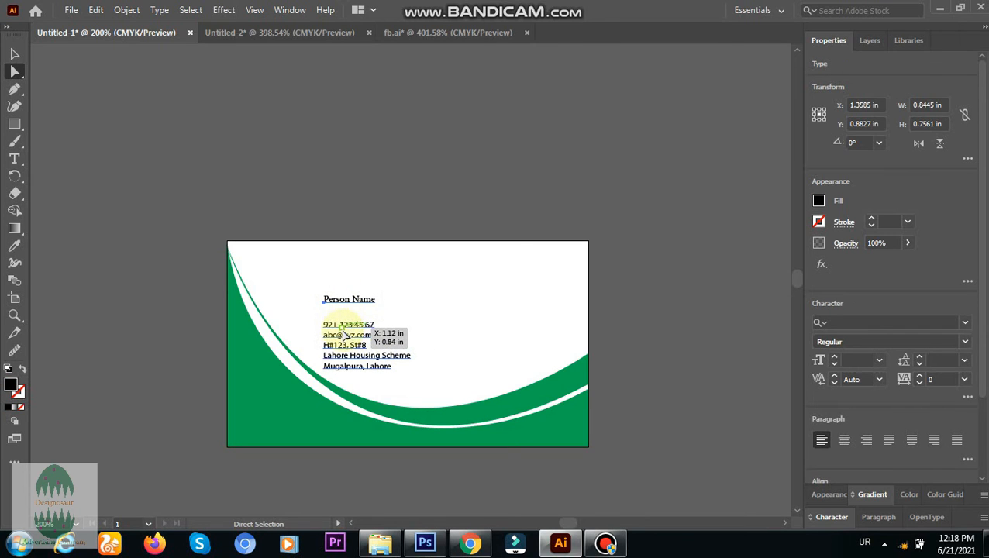
{"action": "left_click_drag", "start_coordinate": [339, 326], "coordinate": [296, 297]}
{"action": "left_click", "coordinate": [334, 215]}
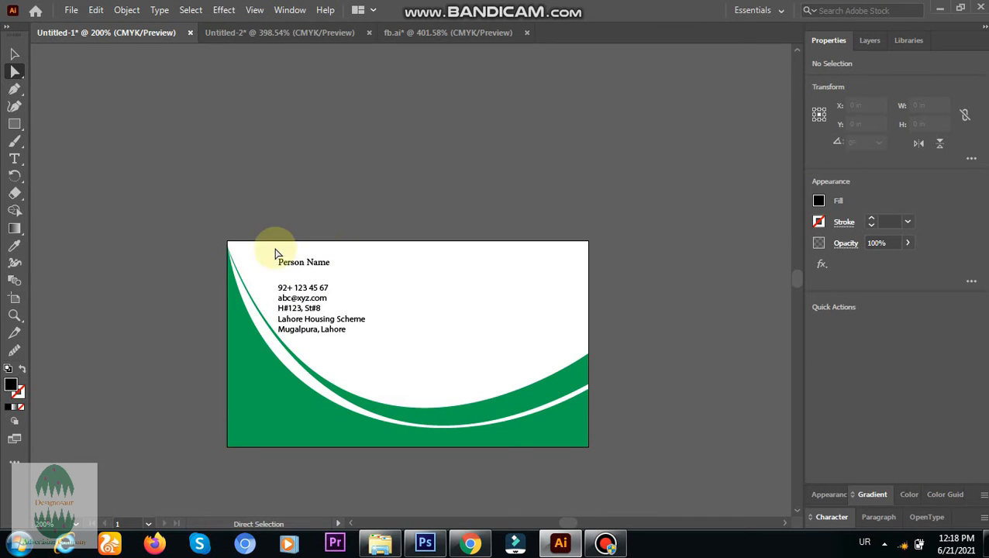
Try to lower the upper-left anchor of the large green shape to about Y 0.8 in, and undo the change.
{"action": "left_click", "coordinate": [222, 275]}
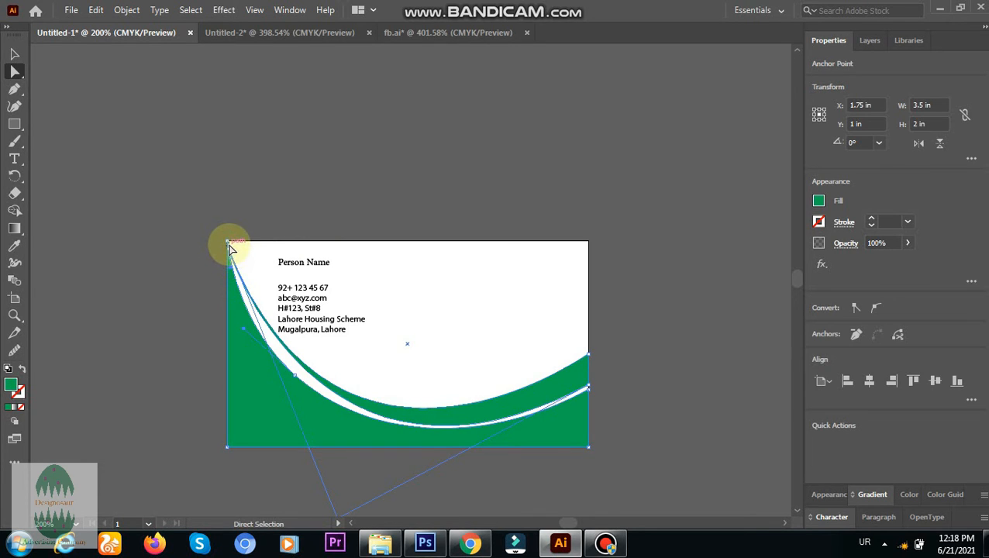
{"action": "left_click_drag", "start_coordinate": [230, 248], "coordinate": [230, 324]}
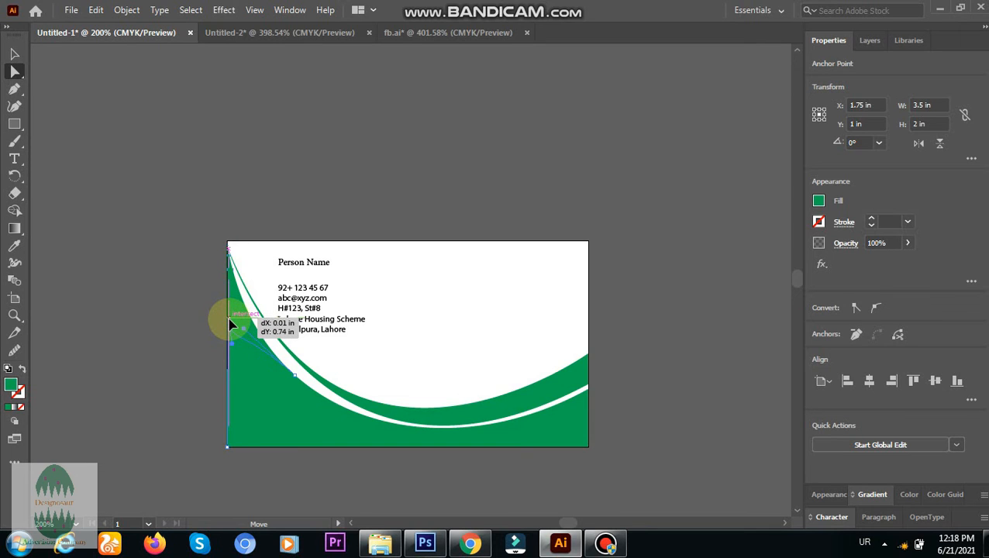
{"action": "left_click_drag", "start_coordinate": [230, 324], "coordinate": [231, 323]}
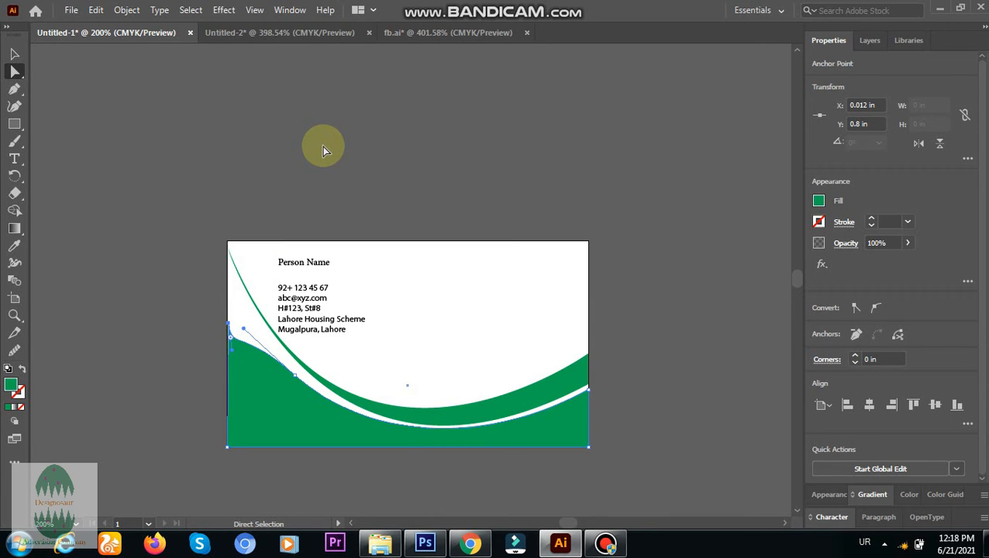
{"action": "key", "text": "ctrl+z"}
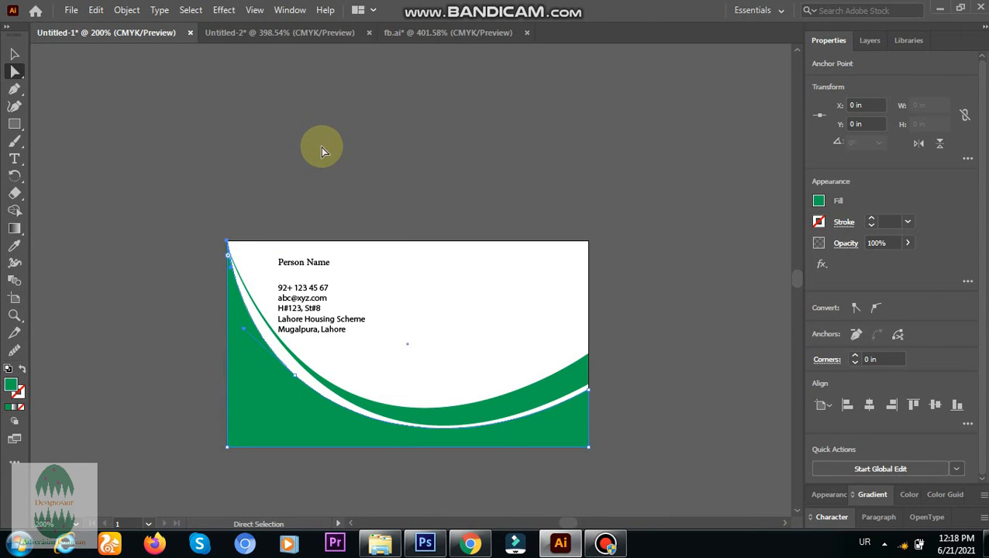
Try to lower the upper-left anchors of both green shapes together, undo the change, and deselect them.
{"action": "left_click_drag", "start_coordinate": [203, 208], "coordinate": [252, 284]}
{"action": "left_click_drag", "start_coordinate": [227, 247], "coordinate": [229, 310]}
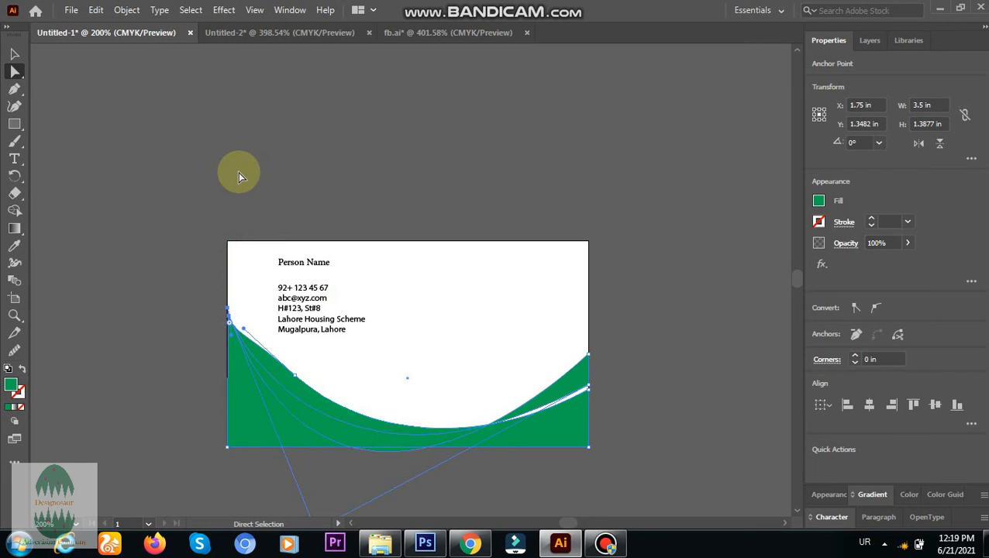
{"action": "key", "text": "ctrl+z"}
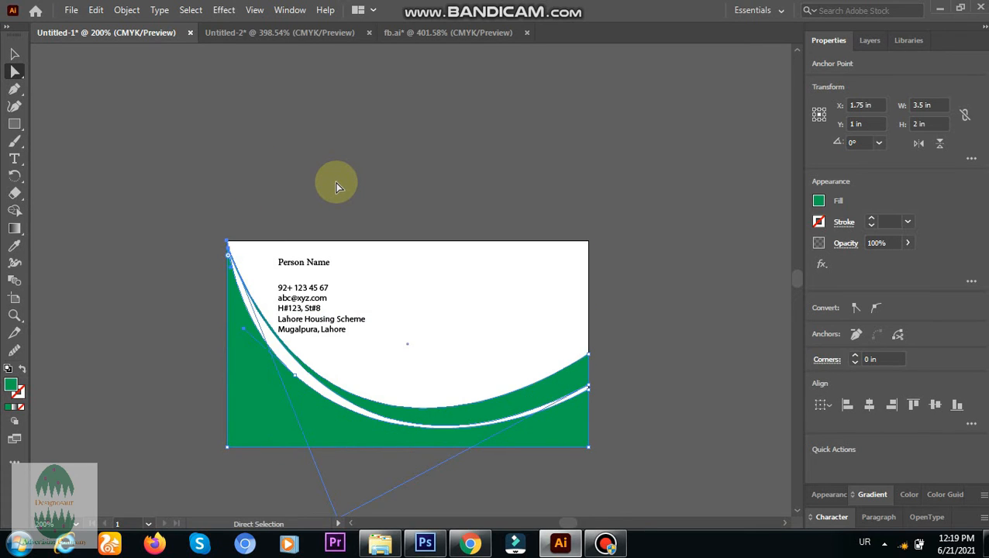
{"action": "left_click", "coordinate": [278, 218]}
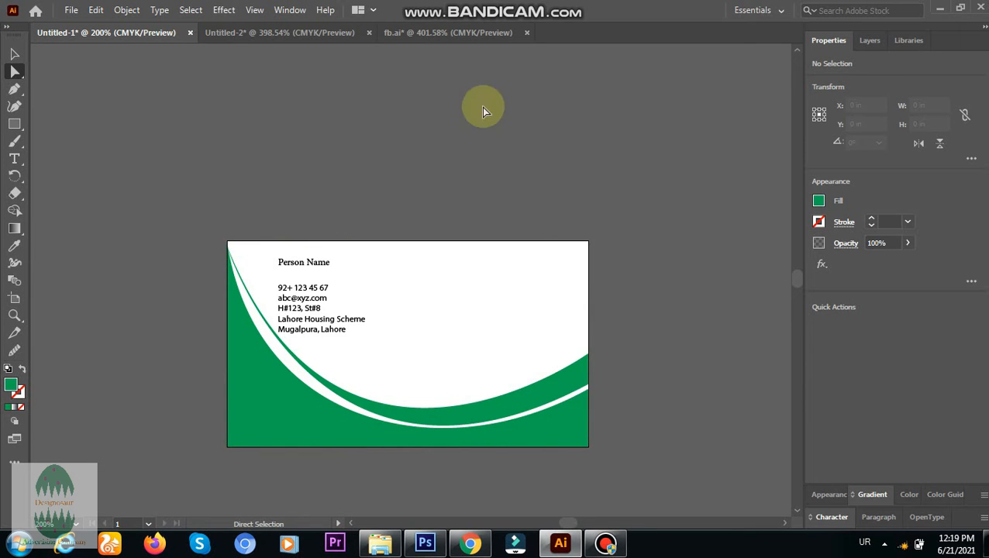
Copy the star logo and "Company Name" text from the fb.ai document onto the white area of the Untitled-1 card.
{"action": "left_click", "coordinate": [399, 32]}
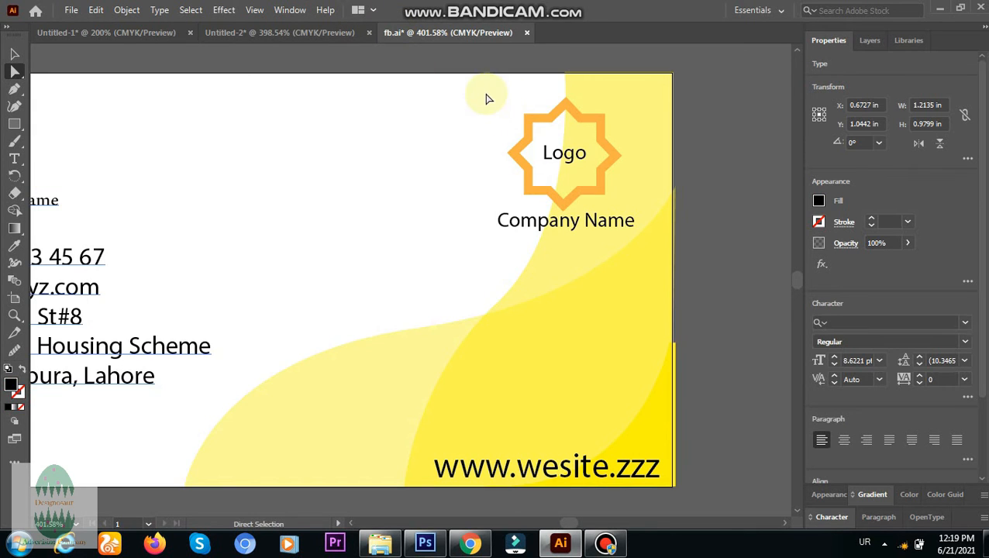
{"action": "left_click_drag", "start_coordinate": [483, 91], "coordinate": [645, 249]}
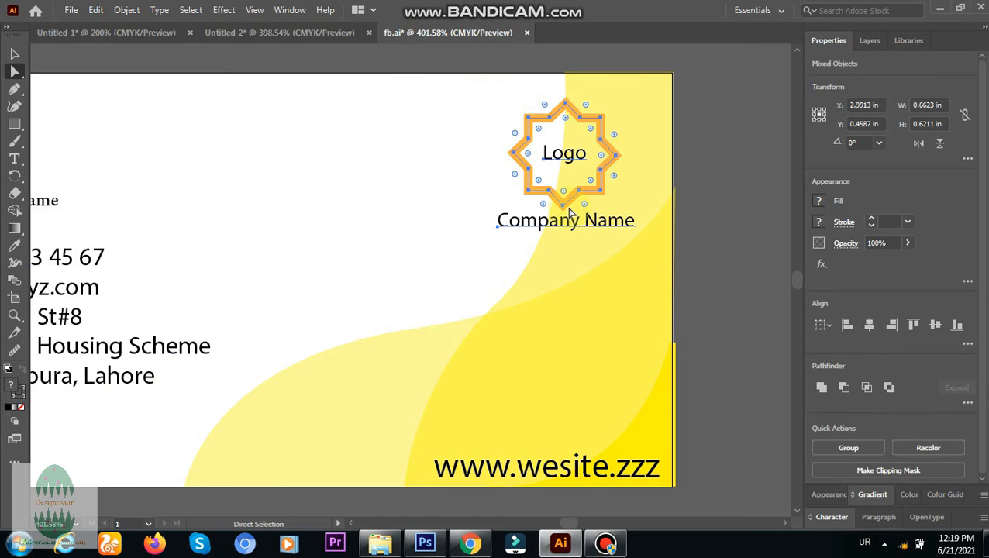
{"action": "left_click_drag", "start_coordinate": [568, 206], "coordinate": [481, 310]}
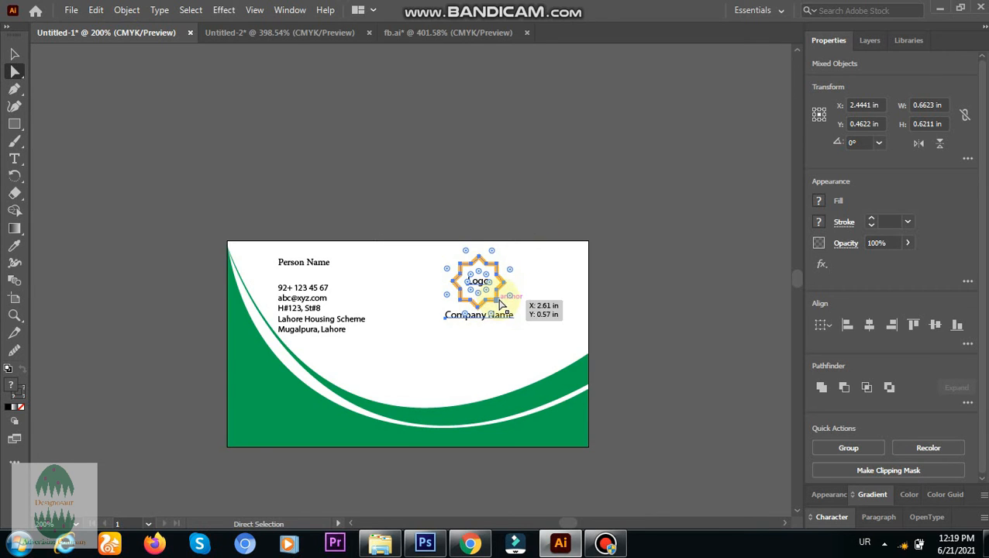
Nudge the logo and "Company Name" text toward the card's upper-right corner, to about X 3.04 in, Y 0.43 in, and deselect them.
{"action": "key", "text": "Right"}
{"action": "key", "text": "Right"}
{"action": "key", "text": "Right"}
{"action": "key", "text": "Right"}
{"action": "key", "text": "Right"}
{"action": "key", "text": "Right"}
{"action": "key", "text": "Right"}
{"action": "key", "text": "Right"}
{"action": "key", "text": "Right"}
{"action": "key", "text": "Right"}
{"action": "key", "text": "Right"}
{"action": "key", "text": "Right"}
{"action": "key", "text": "Right"}
{"action": "key", "text": "Right"}
{"action": "key", "text": "Right"}
{"action": "key", "text": "Right"}
{"action": "key", "text": "Right"}
{"action": "key", "text": "Right"}
{"action": "key", "text": "Right"}
{"action": "key", "text": "Right"}
{"action": "key", "text": "Right"}
{"action": "key", "text": "Right"}
{"action": "key", "text": "Right"}
{"action": "key", "text": "Right"}
{"action": "key", "text": "Right"}
{"action": "key", "text": "Right"}
{"action": "key", "text": "Right"}
{"action": "key", "text": "Right"}
{"action": "key", "text": "Right"}
{"action": "key", "text": "Right"}
{"action": "key", "text": "Right"}
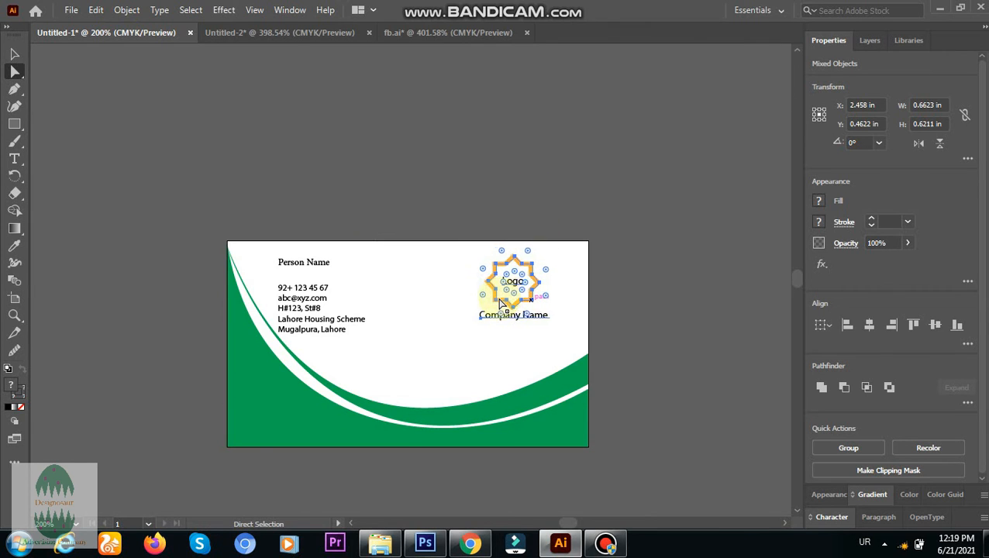
{"action": "key", "text": "Left"}
{"action": "key", "text": "Left"}
{"action": "key", "text": "Left"}
{"action": "key", "text": "Left"}
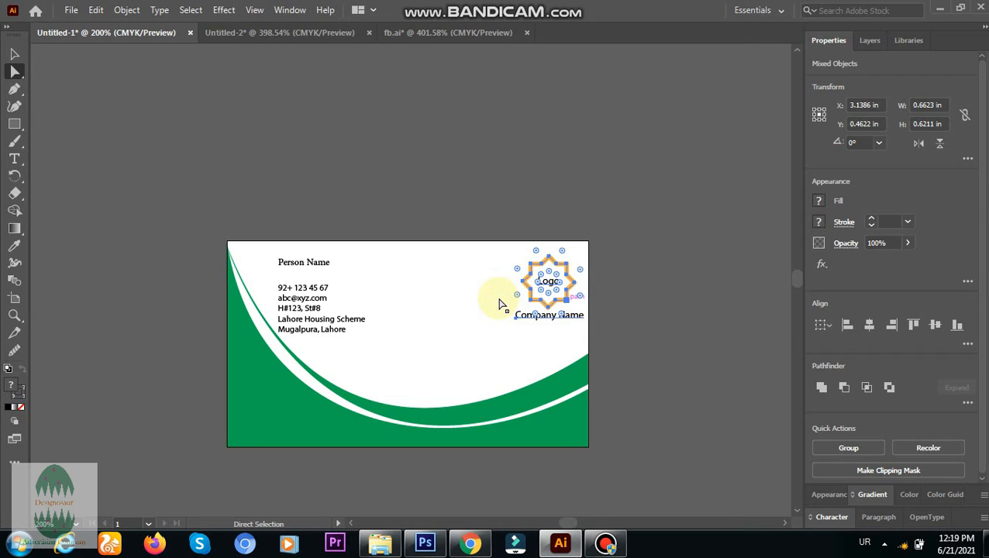
{"action": "key", "text": "Up"}
{"action": "key", "text": "Up"}
{"action": "key", "text": "Up"}
{"action": "key", "text": "Up"}
{"action": "key", "text": "Up"}
{"action": "key", "text": "Up"}
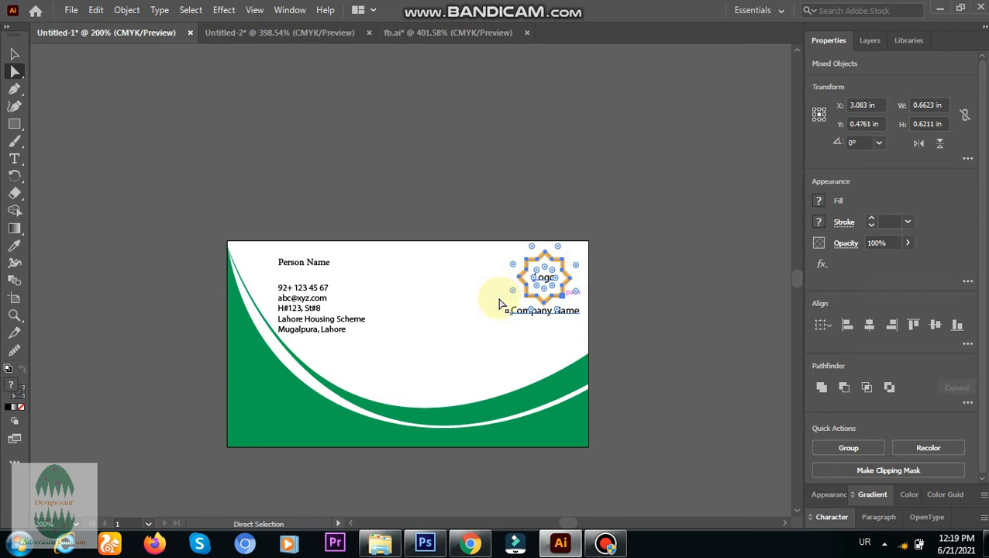
{"action": "key", "text": "Left"}
{"action": "key", "text": "Left"}
{"action": "key", "text": "Left"}
{"action": "key", "text": "Left"}
{"action": "key", "text": "Left"}
{"action": "key", "text": "Left"}
{"action": "key", "text": "Left"}
{"action": "key", "text": "Left"}
{"action": "key", "text": "Left"}
{"action": "key", "text": "Left"}
{"action": "key", "text": "Left"}
{"action": "key", "text": "Left"}
{"action": "key", "text": "Down"}
{"action": "key", "text": "Down"}
{"action": "key", "text": "Down"}
{"action": "key", "text": "Down"}
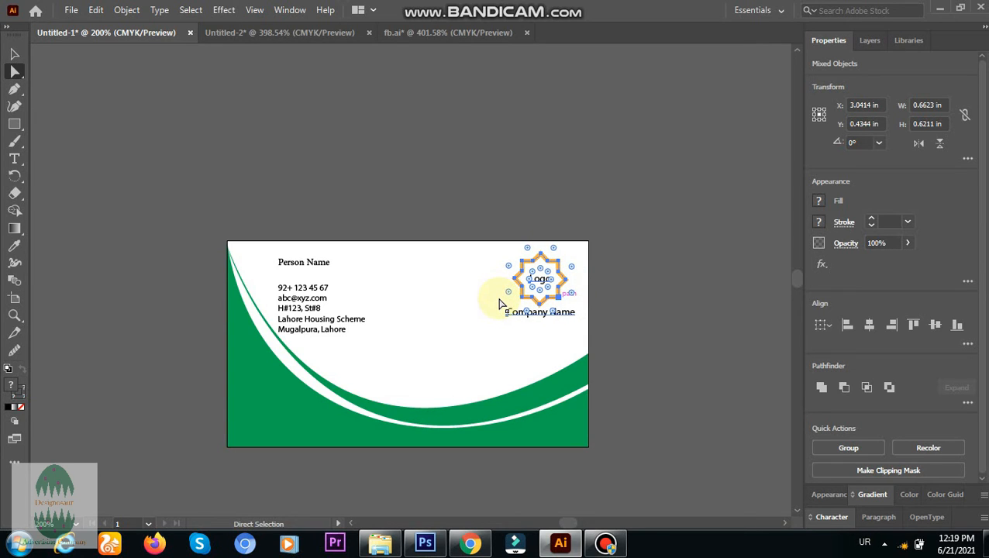
{"action": "left_click", "coordinate": [544, 191]}
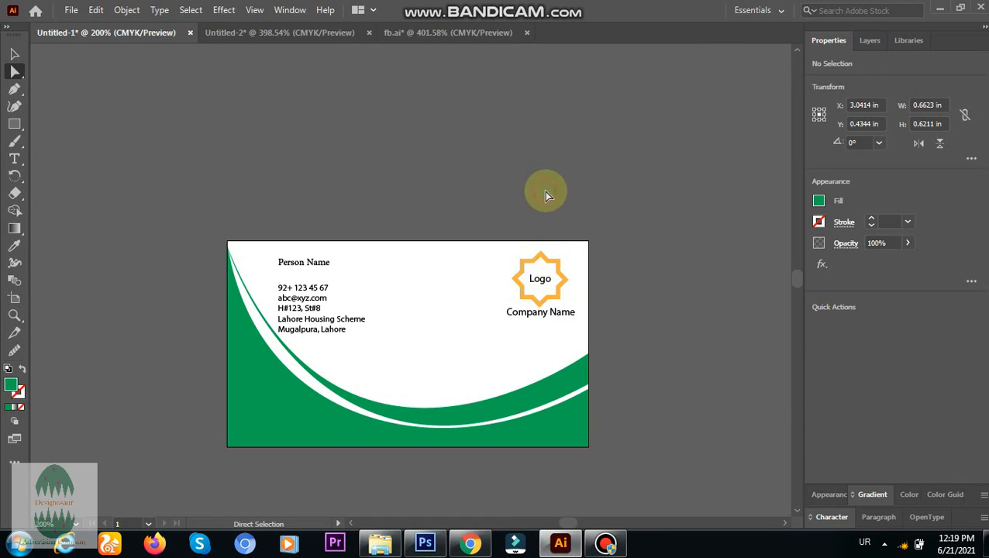
Recolor the star logo's outline on the Untitled-1 card to green to match the curved shapes, and deselect it.
{"action": "left_click", "coordinate": [531, 266]}
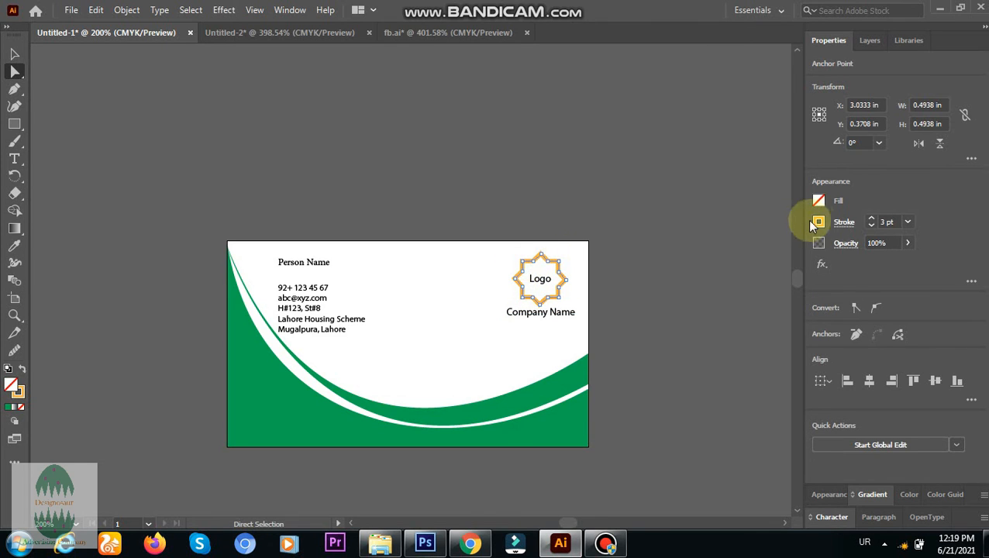
{"action": "left_click", "coordinate": [824, 221]}
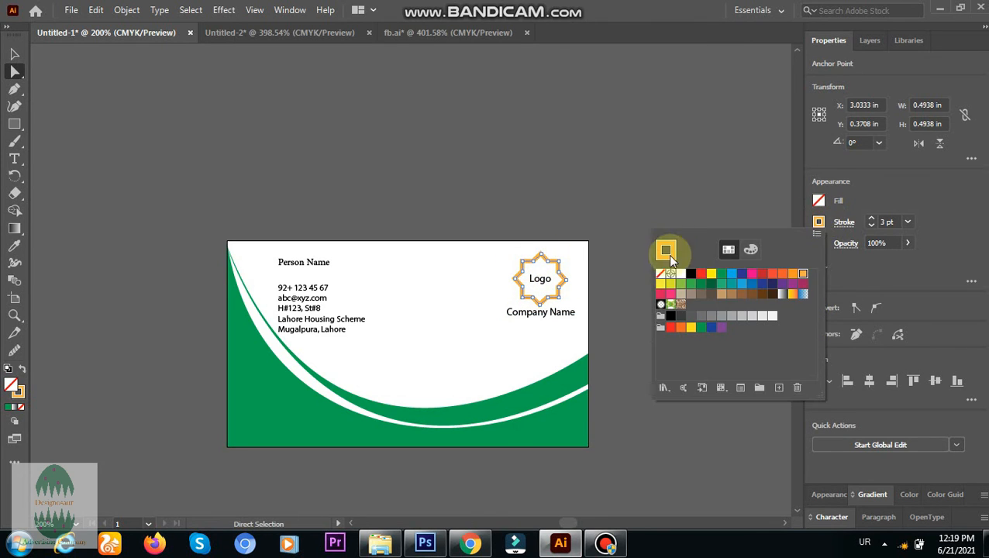
{"action": "left_click", "coordinate": [726, 284]}
{"action": "left_click", "coordinate": [619, 177]}
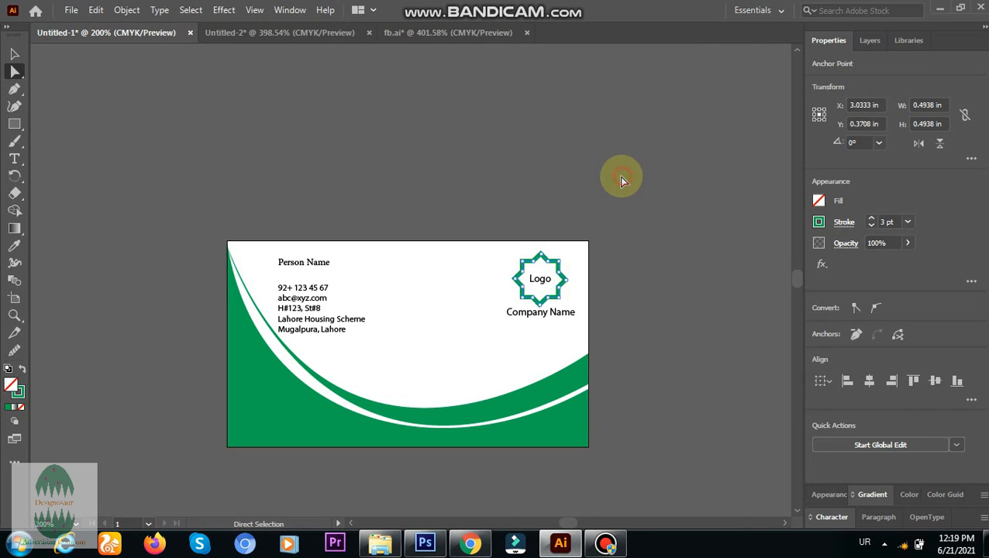
{"action": "left_click", "coordinate": [505, 170]}
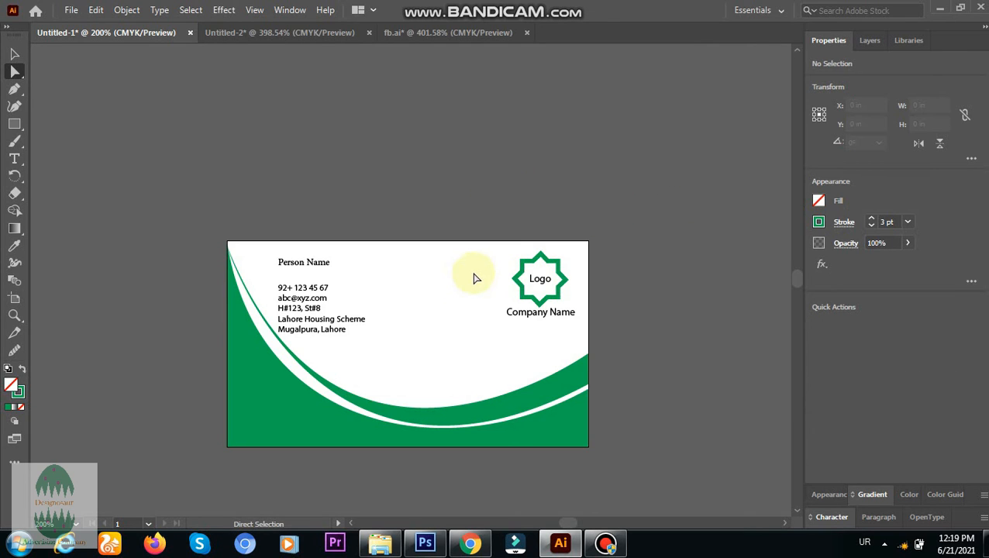
{"action": "left_click", "coordinate": [208, 182]}
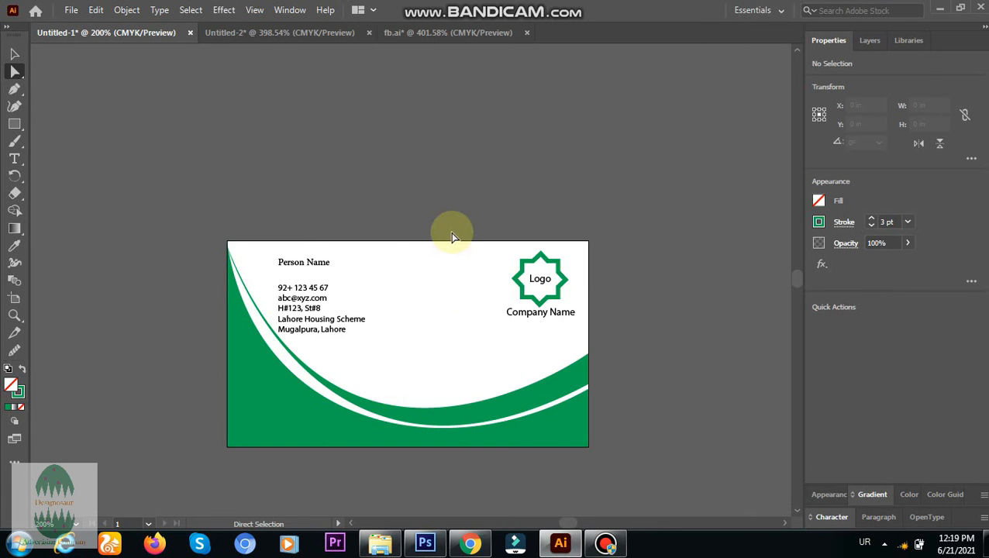
Try to copy the green curved shapes into Untitled-2, undo the copy, and return to Untitled-1 with nothing selected.
{"action": "left_click_drag", "start_coordinate": [453, 236], "coordinate": [633, 485]}
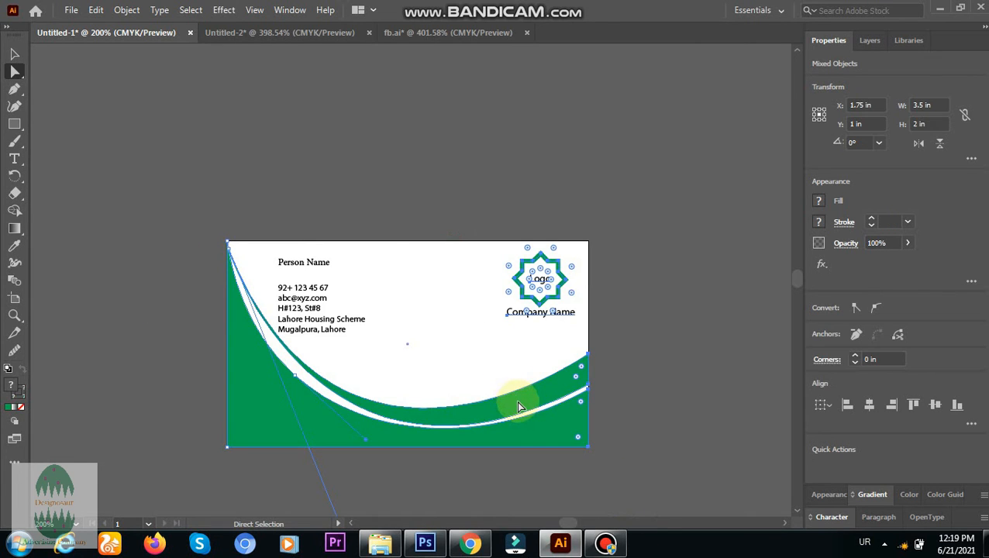
{"action": "left_click_drag", "start_coordinate": [519, 406], "coordinate": [463, 320]}
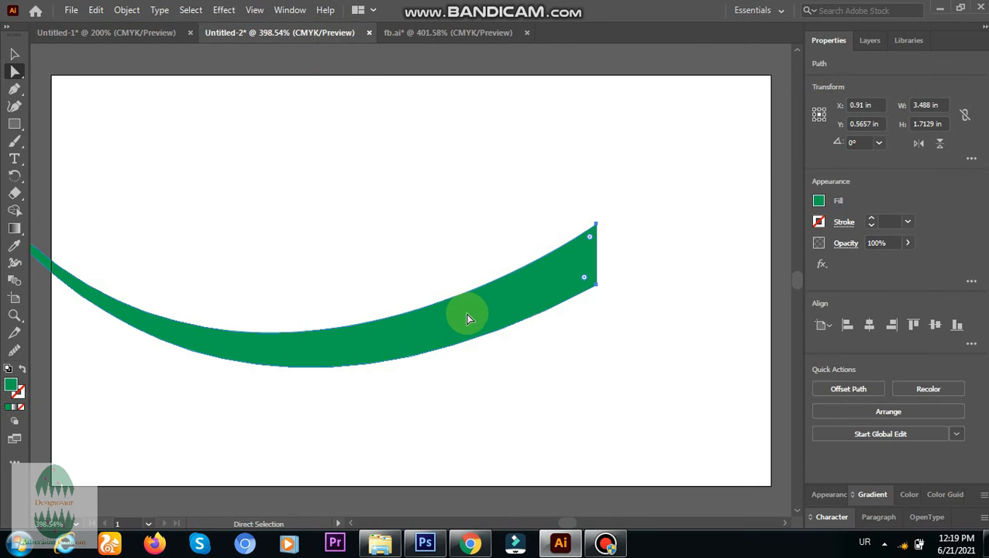
{"action": "key", "text": "ctrl+z"}
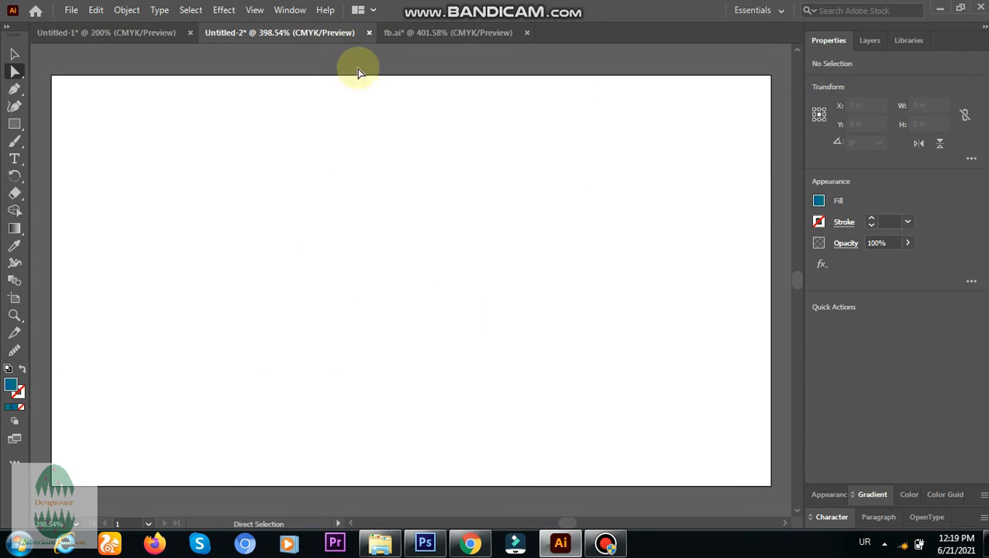
{"action": "left_click", "coordinate": [133, 33]}
{"action": "left_click", "coordinate": [541, 389]}
{"action": "left_click", "coordinate": [642, 367]}
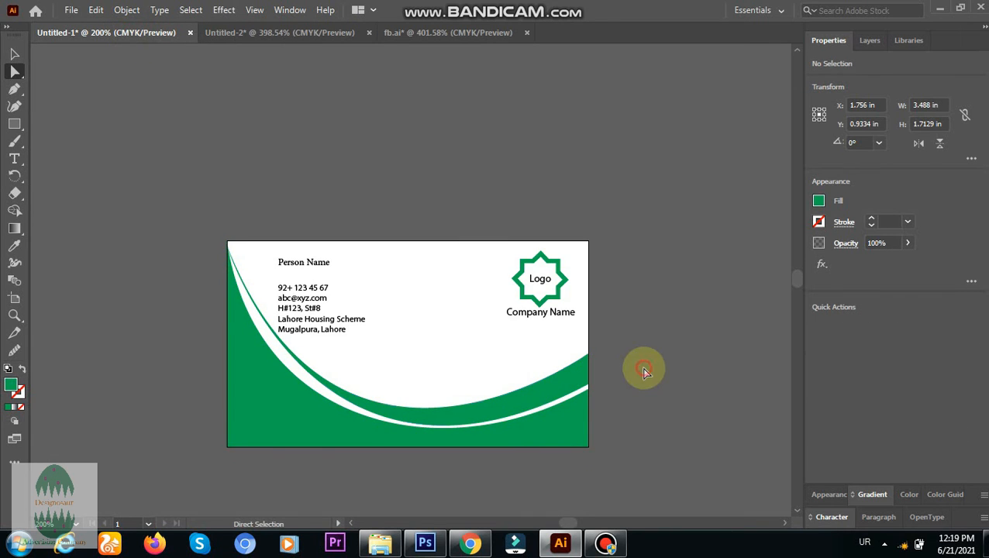
Try again to copy the green artwork into Untitled-2 starting from the curved band, undo the copy, and go back to Untitled-1.
{"action": "left_click", "coordinate": [558, 435]}
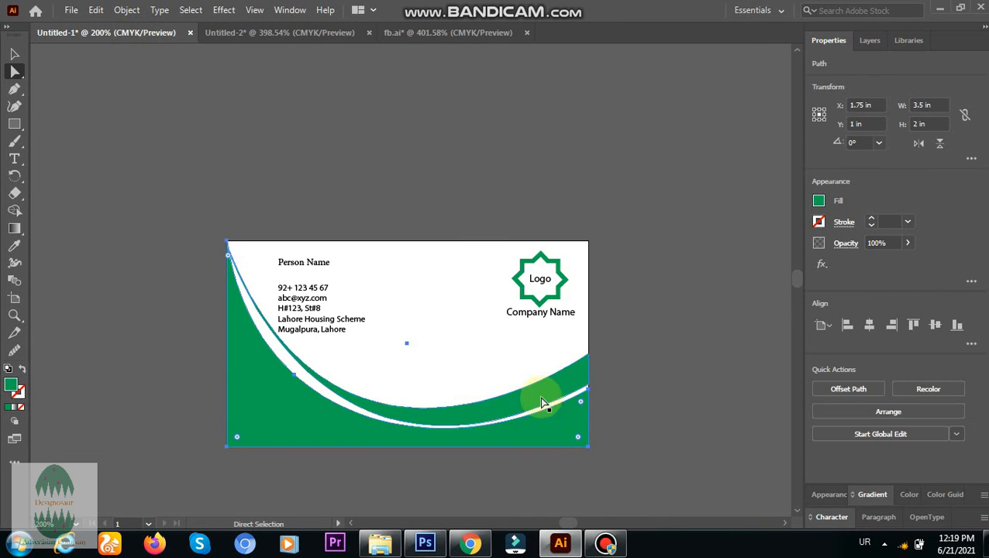
{"action": "key", "text": "v"}
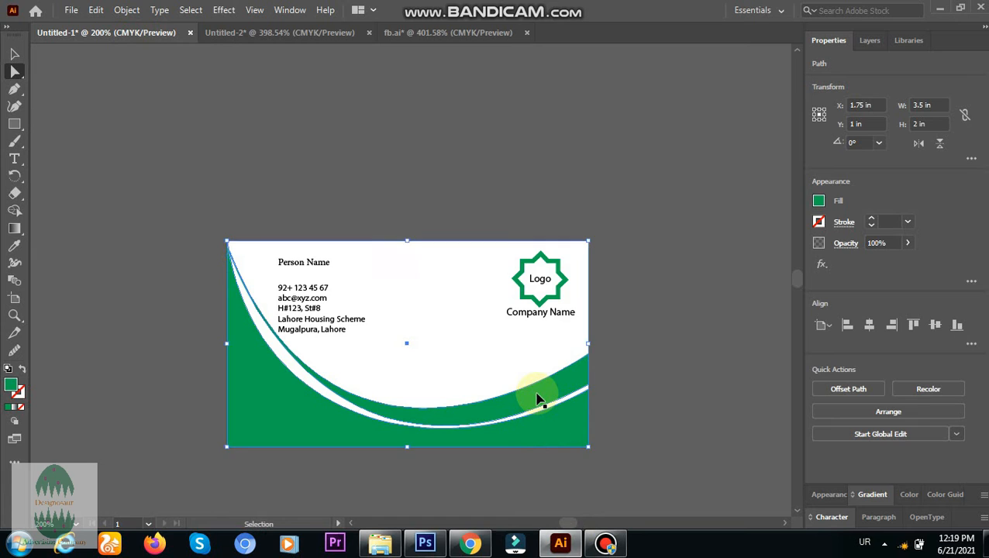
{"action": "left_click", "coordinate": [540, 399]}
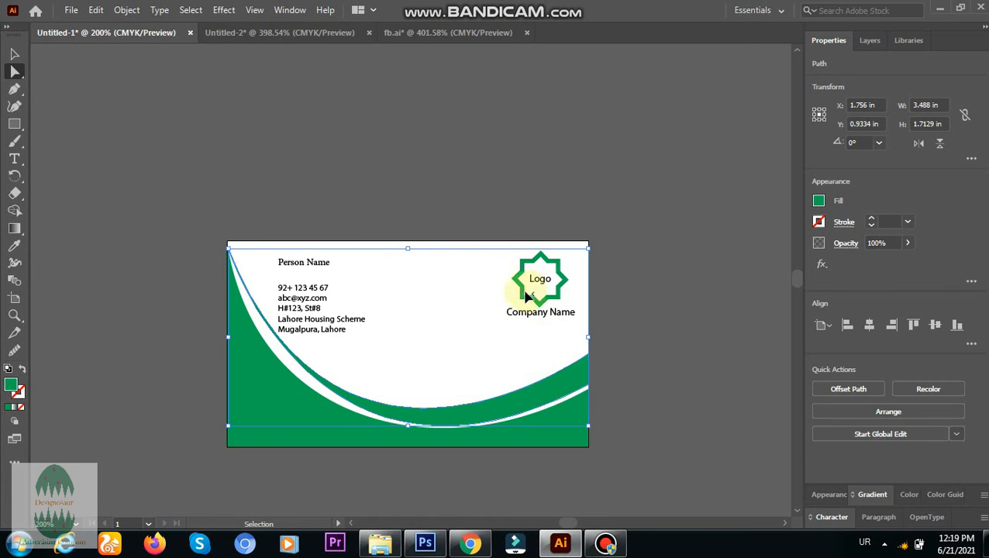
{"action": "key", "text": "a"}
{"action": "left_click", "coordinate": [504, 412]}
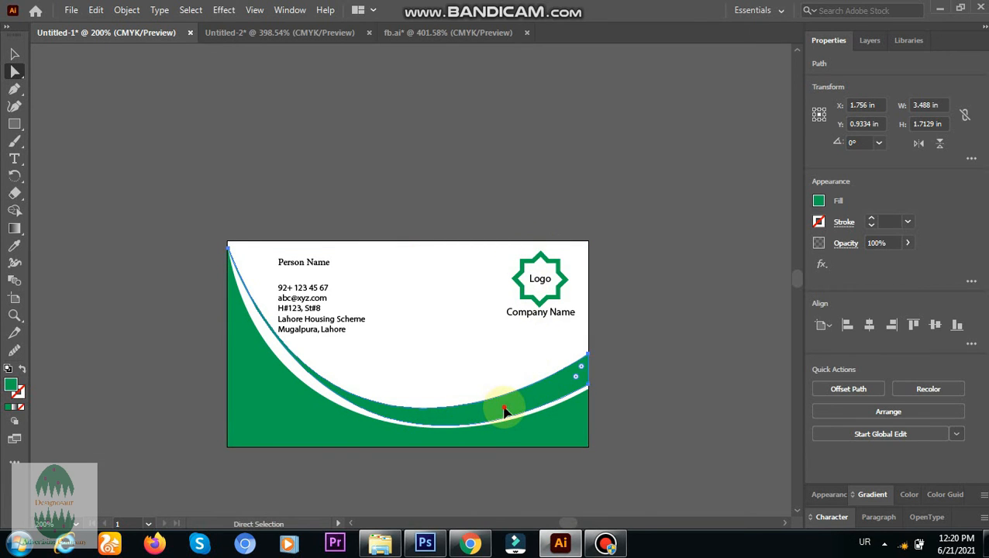
{"action": "left_click_drag", "start_coordinate": [503, 413], "coordinate": [599, 326]}
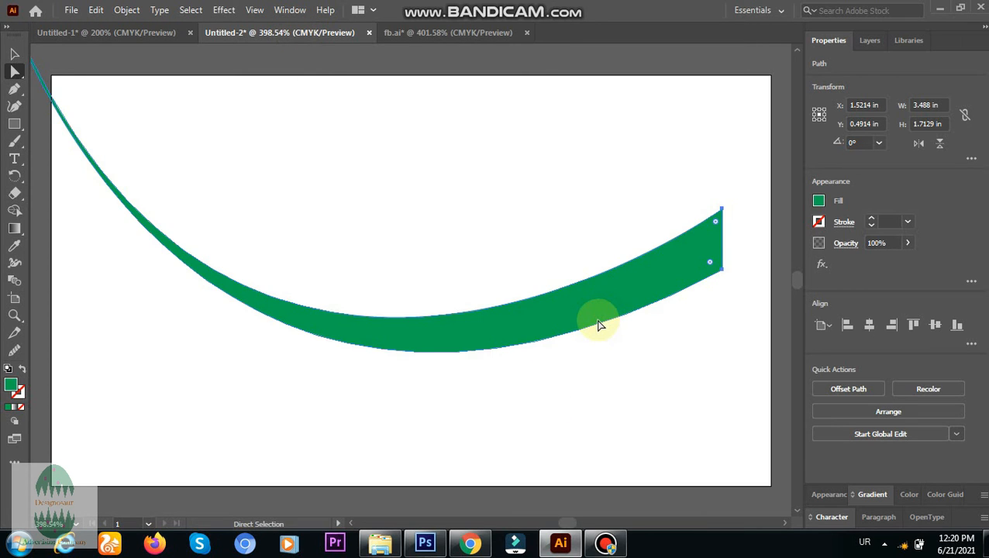
{"action": "key", "text": "ctrl+z"}
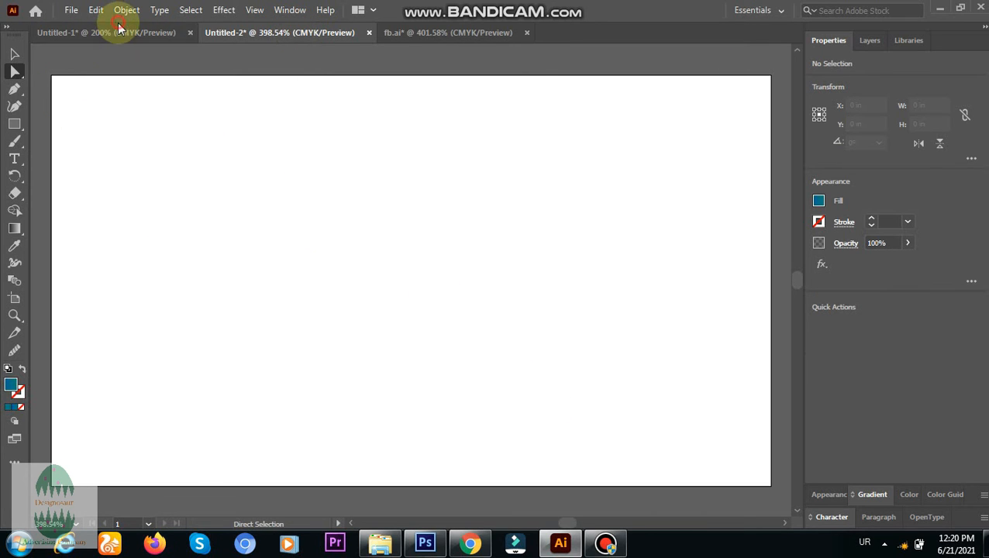
{"action": "left_click", "coordinate": [143, 32]}
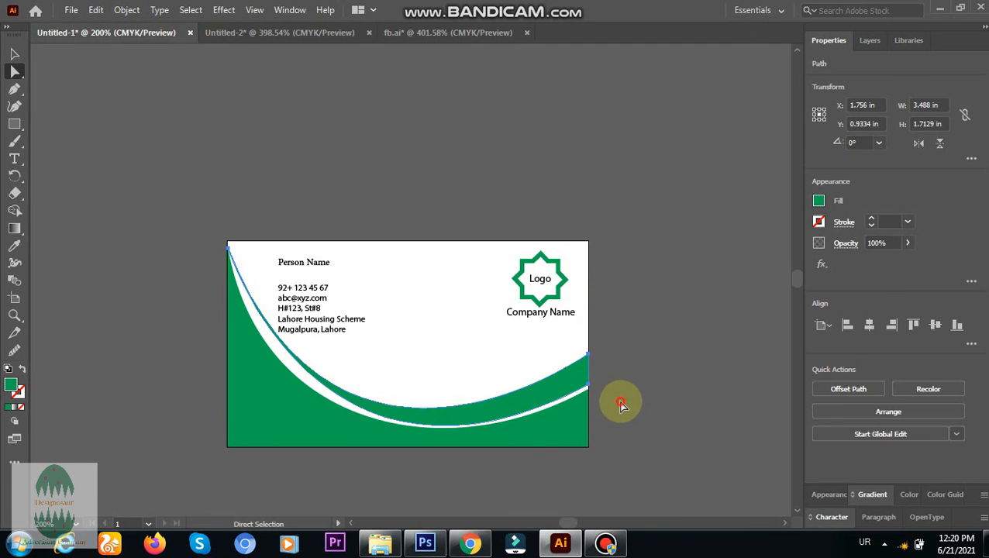
{"action": "left_click", "coordinate": [620, 404]}
Try to move the large green shape up from the card's lower edge, and undo the change.
{"action": "left_click", "coordinate": [583, 385]}
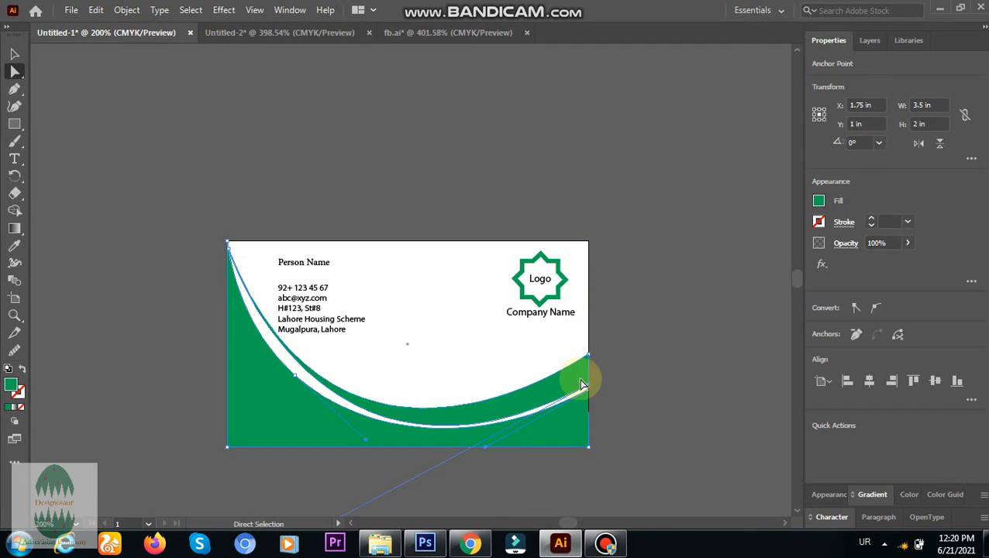
{"action": "left_click", "coordinate": [574, 420]}
{"action": "left_click_drag", "start_coordinate": [574, 419], "coordinate": [500, 333]}
{"action": "key", "text": "ctrl+z"}
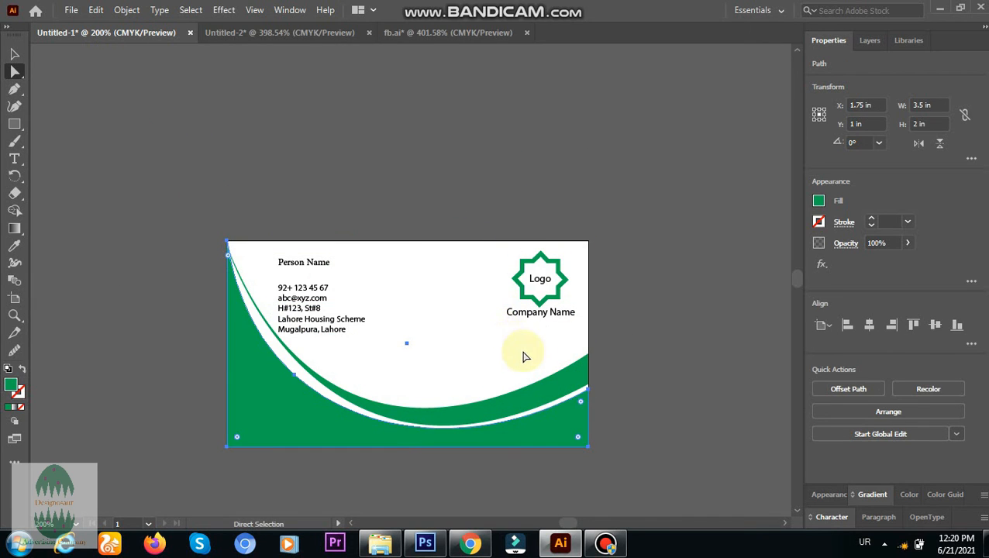
Try to move both green shapes upward together by their curved edges, and undo the change.
{"action": "left_click_drag", "start_coordinate": [526, 362], "coordinate": [584, 462]}
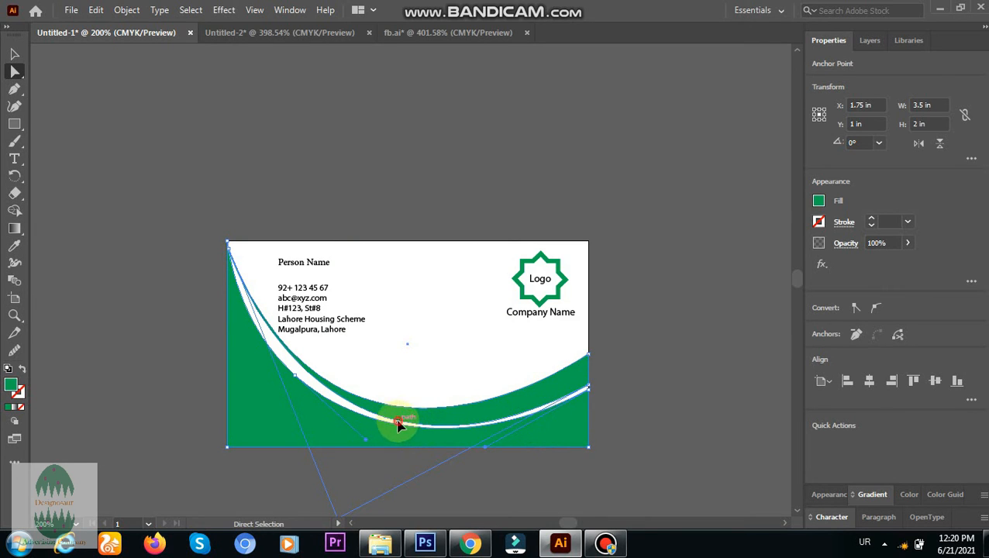
{"action": "left_click_drag", "start_coordinate": [396, 423], "coordinate": [395, 282]}
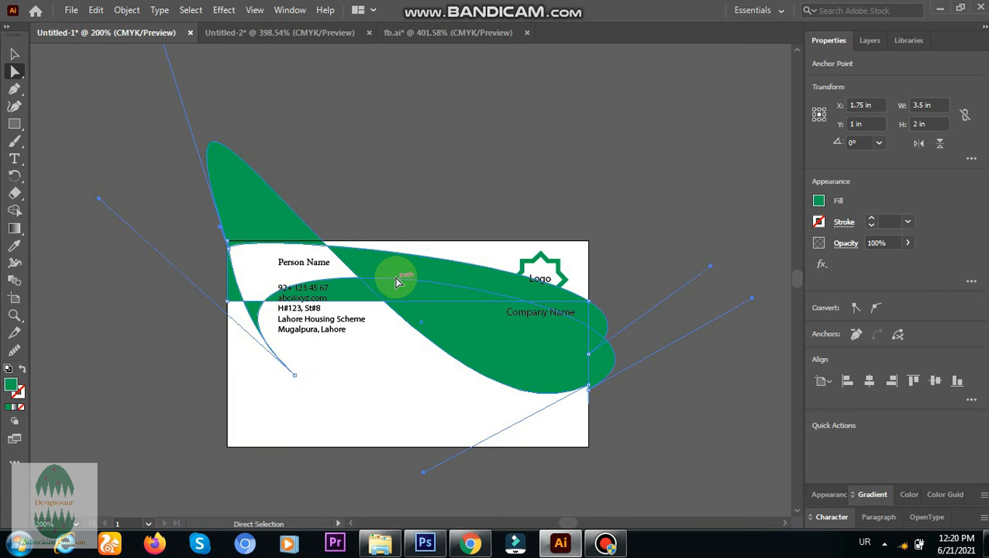
{"action": "key", "text": "ctrl+z"}
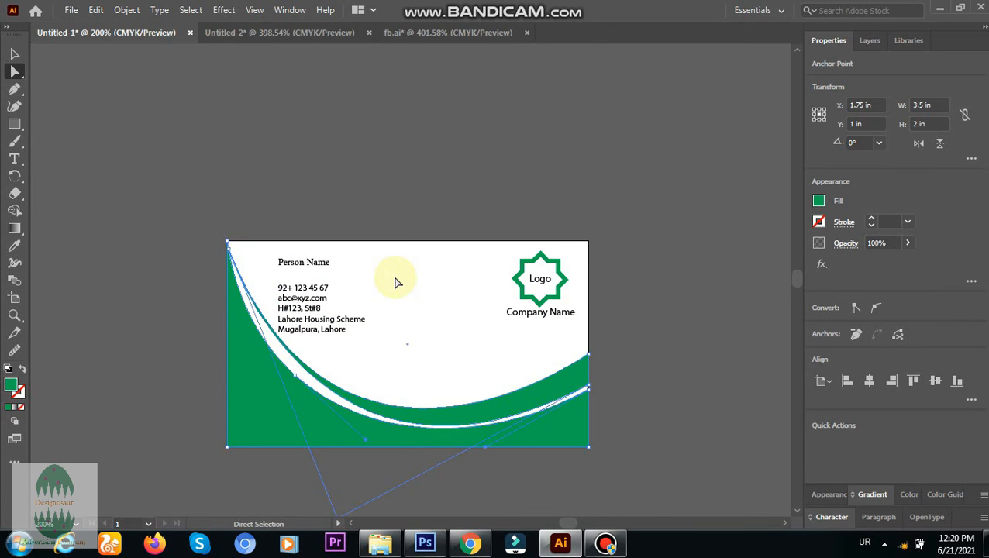
Copy both green curved shapes into Untitled-2 and align them with the artboard at X 1.75 in, Y 1 in.
{"action": "left_click", "coordinate": [14, 53]}
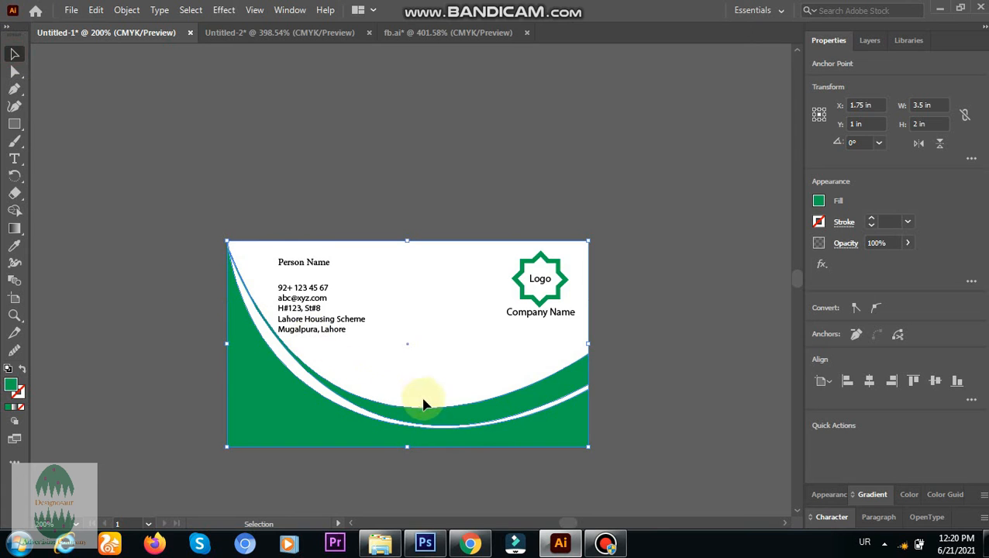
{"action": "left_click_drag", "start_coordinate": [505, 369], "coordinate": [583, 496]}
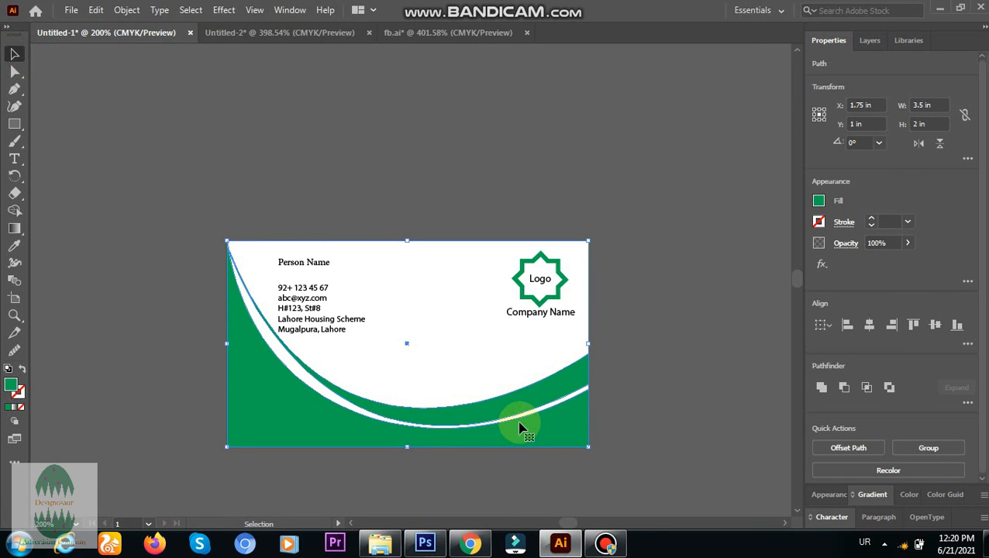
{"action": "left_click_drag", "start_coordinate": [520, 423], "coordinate": [280, 34]}
{"action": "left_click_drag", "start_coordinate": [345, 251], "coordinate": [486, 387]}
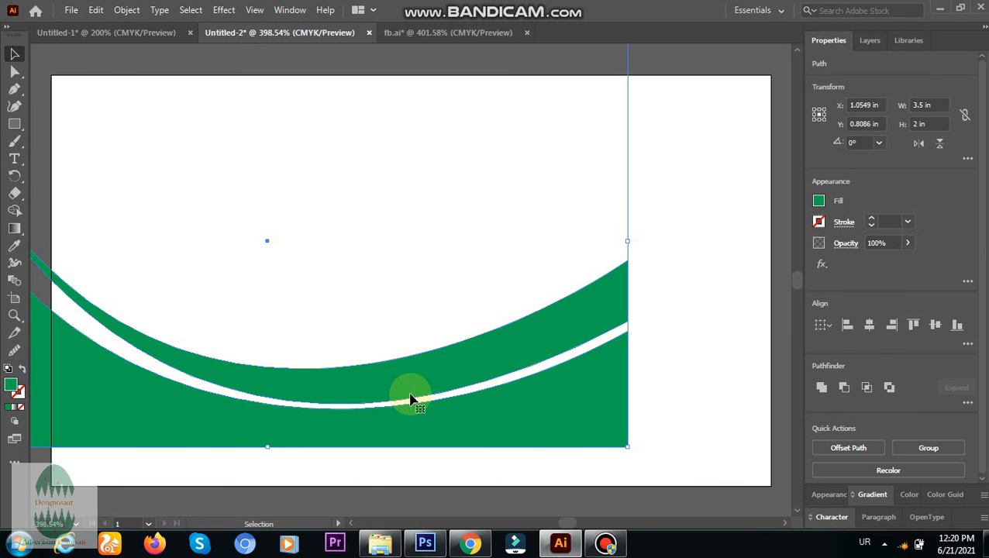
{"action": "left_click_drag", "start_coordinate": [411, 397], "coordinate": [549, 438]}
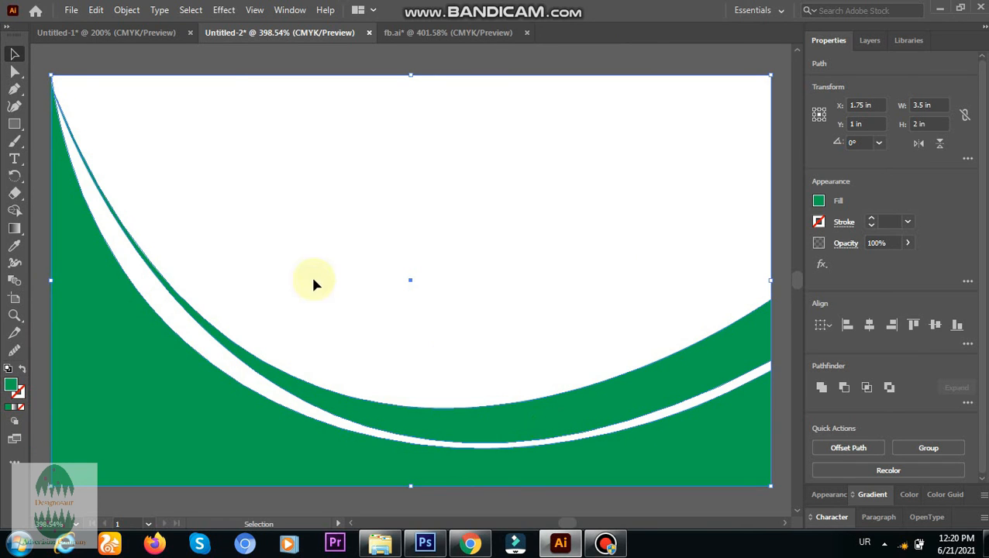
Copy the green star logo and "Company Name" text from Untitled-1 onto the white area of Untitled-2, at about X 1.83 in, Y 0.86 in.
{"action": "left_click", "coordinate": [147, 31]}
{"action": "left_click", "coordinate": [464, 159]}
{"action": "left_click_drag", "start_coordinate": [491, 239], "coordinate": [581, 344]}
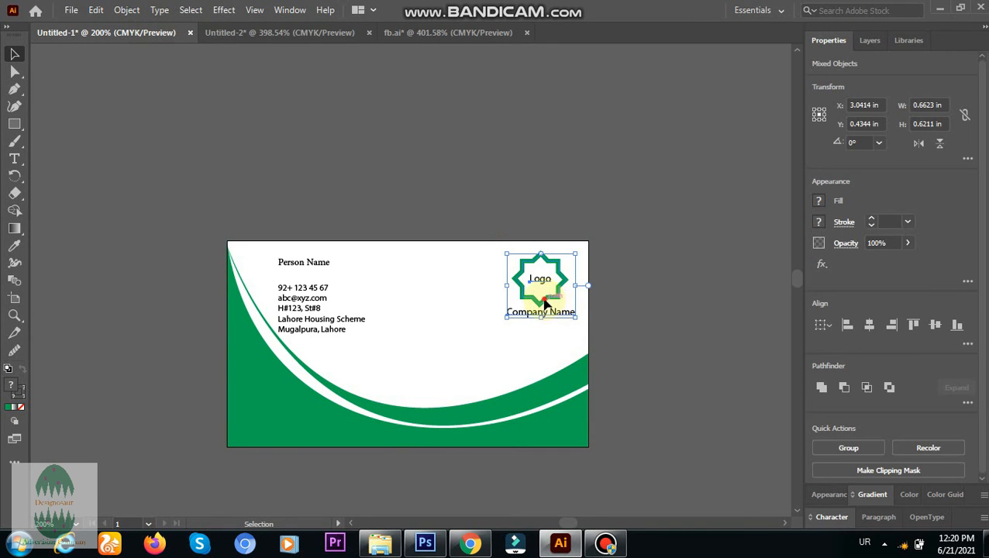
{"action": "left_click_drag", "start_coordinate": [545, 304], "coordinate": [552, 262]}
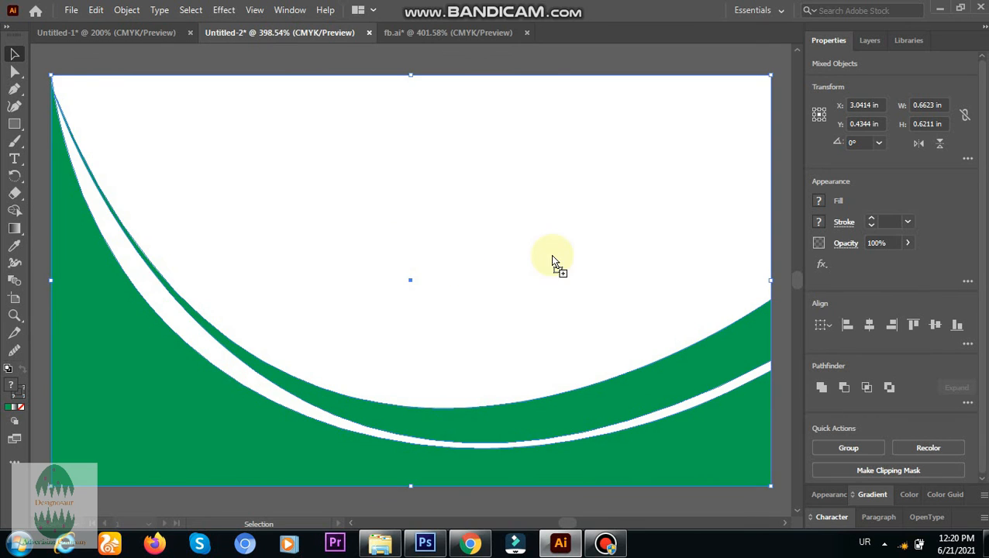
{"action": "left_click_drag", "start_coordinate": [415, 284], "coordinate": [455, 287]}
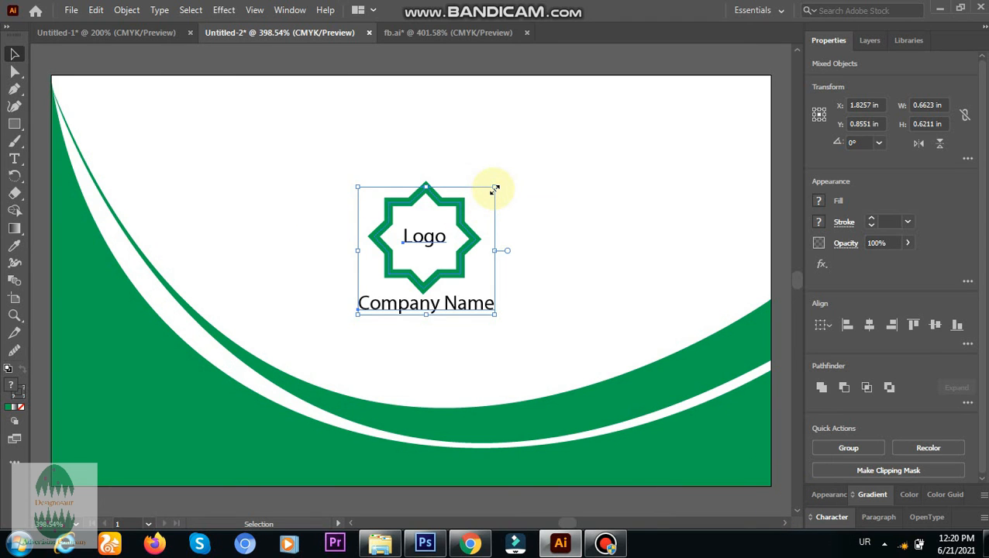
Enlarge the logo and "Company Name" to about 1.08 x 1.02 in and nudge them horizontally to about X 1.83 in.
{"action": "left_click_drag", "start_coordinate": [494, 188], "coordinate": [582, 103]}
{"action": "key", "text": "Left"}
{"action": "key", "text": "Left"}
{"action": "key", "text": "Left"}
{"action": "key", "text": "Left"}
{"action": "key", "text": "Left"}
{"action": "key", "text": "Left"}
{"action": "key", "text": "Left"}
{"action": "key", "text": "Left"}
{"action": "key", "text": "Left"}
{"action": "key", "text": "Left"}
{"action": "key", "text": "Left"}
{"action": "key", "text": "Left"}
{"action": "key", "text": "Left"}
{"action": "key", "text": "Left"}
{"action": "key", "text": "Left"}
{"action": "key", "text": "Left"}
{"action": "key", "text": "Left"}
{"action": "key", "text": "Left"}
{"action": "key", "text": "Left"}
{"action": "key", "text": "Left"}
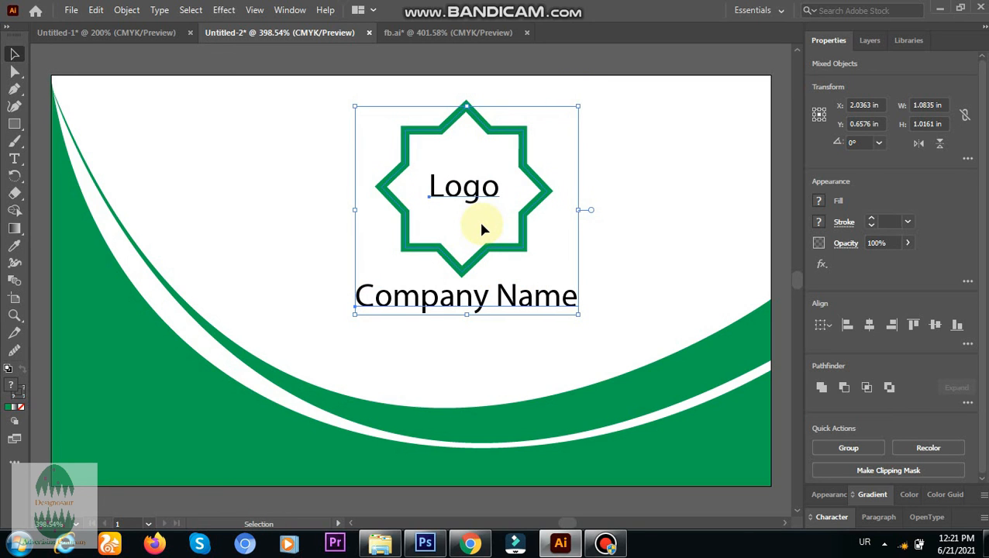
{"action": "key", "text": "Right"}
{"action": "key", "text": "Right"}
{"action": "key", "text": "Right"}
{"action": "key", "text": "Right"}
{"action": "key", "text": "Right"}
{"action": "key", "text": "Right"}
{"action": "key", "text": "Right"}
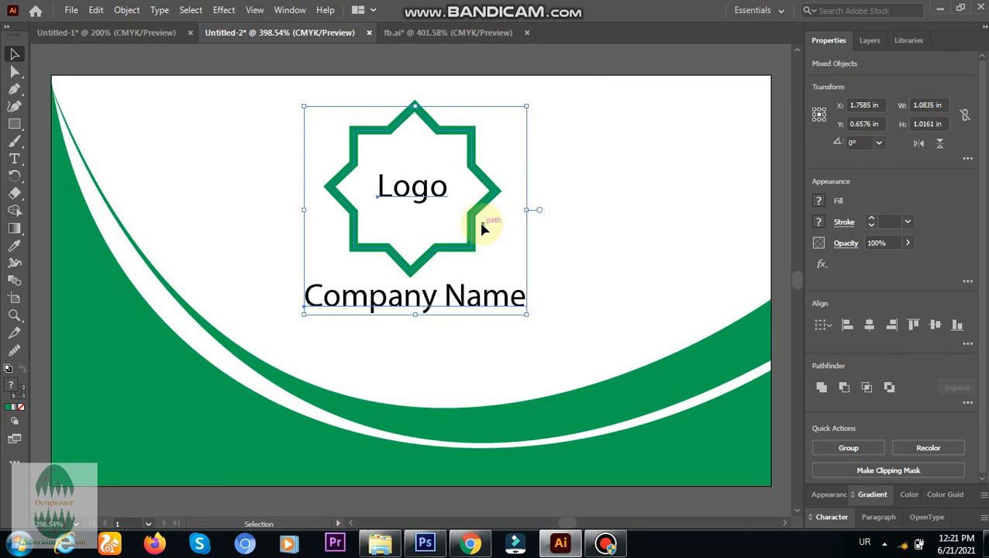
{"action": "key", "text": "Left"}
{"action": "key", "text": "Left"}
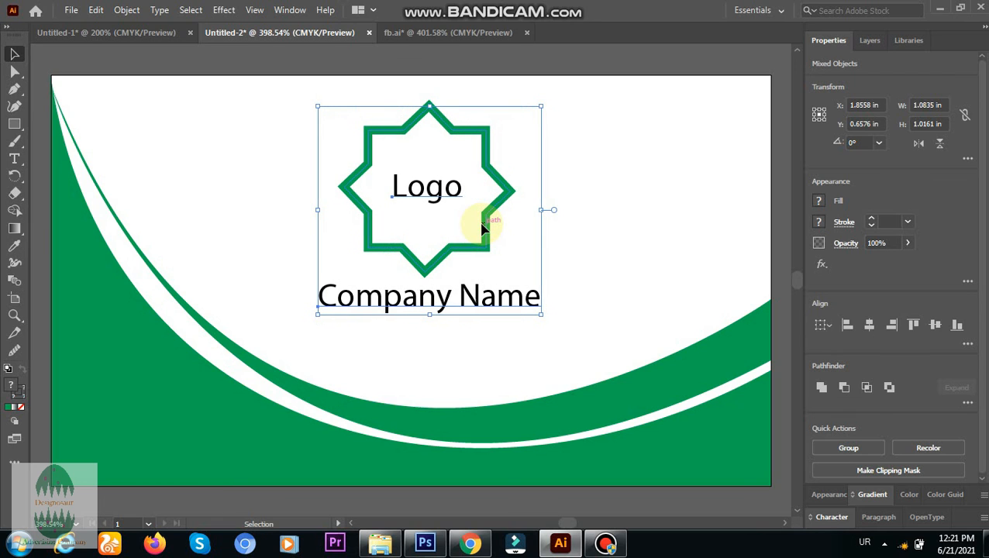
Nudge the logo and "Company Name" down and slightly right in the white area, to about X 1.86 in, Y 0.81 in.
{"action": "key", "text": "Down"}
{"action": "key", "text": "Down"}
{"action": "key", "text": "Down"}
{"action": "key", "text": "Down"}
{"action": "key", "text": "Down"}
{"action": "key", "text": "Down"}
{"action": "key", "text": "Down"}
{"action": "key", "text": "Down"}
{"action": "key", "text": "Down"}
{"action": "key", "text": "Down"}
{"action": "key", "text": "Down"}
{"action": "key", "text": "Down"}
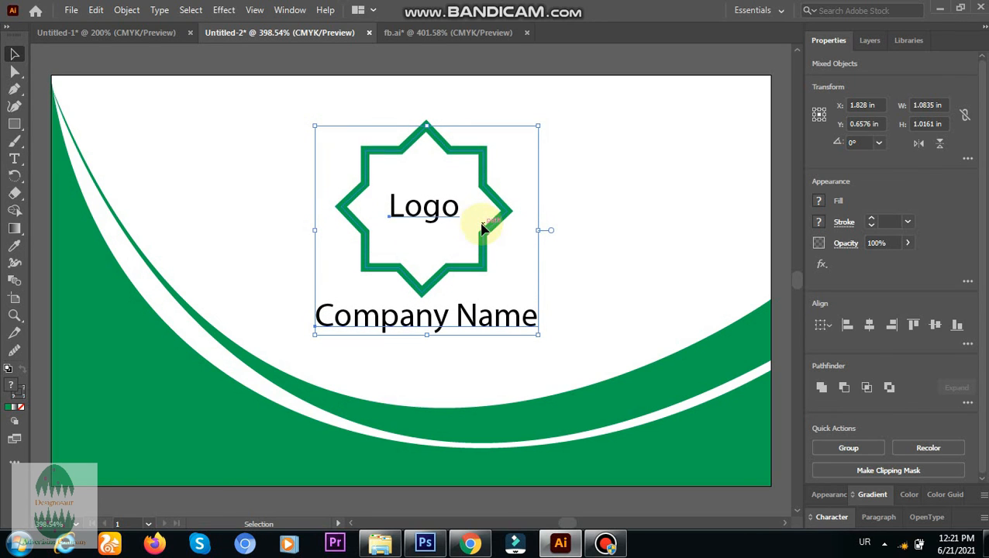
{"action": "key", "text": "Down"}
{"action": "key", "text": "Down"}
{"action": "key", "text": "Down"}
{"action": "key", "text": "Down"}
{"action": "key", "text": "Down"}
{"action": "key", "text": "Down"}
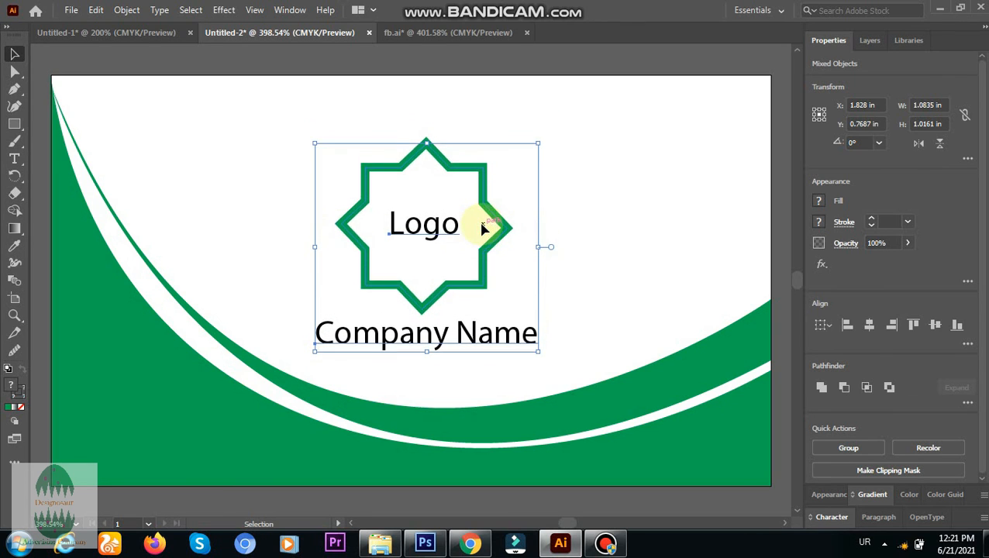
{"action": "key", "text": "Up"}
{"action": "key", "text": "Up"}
{"action": "key", "text": "Up"}
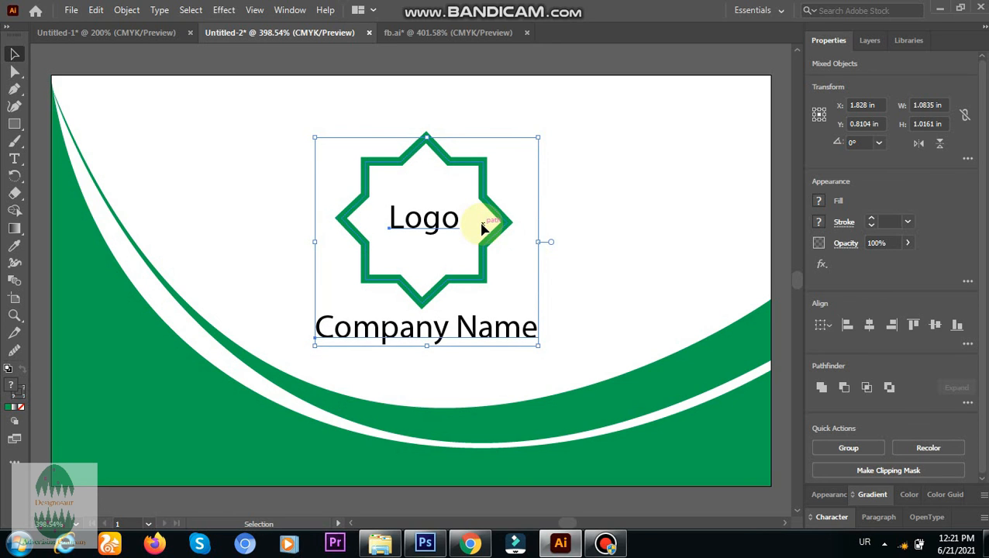
{"action": "key", "text": "Right"}
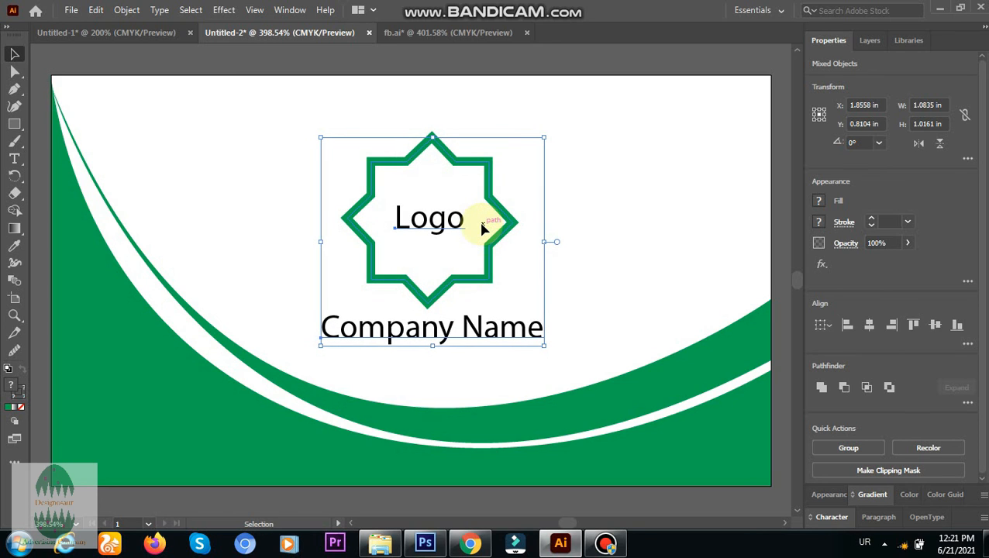
Nudge the logo and "Company Name" slightly left to about X 1.84 in and deselect them.
{"action": "key", "text": "Left"}
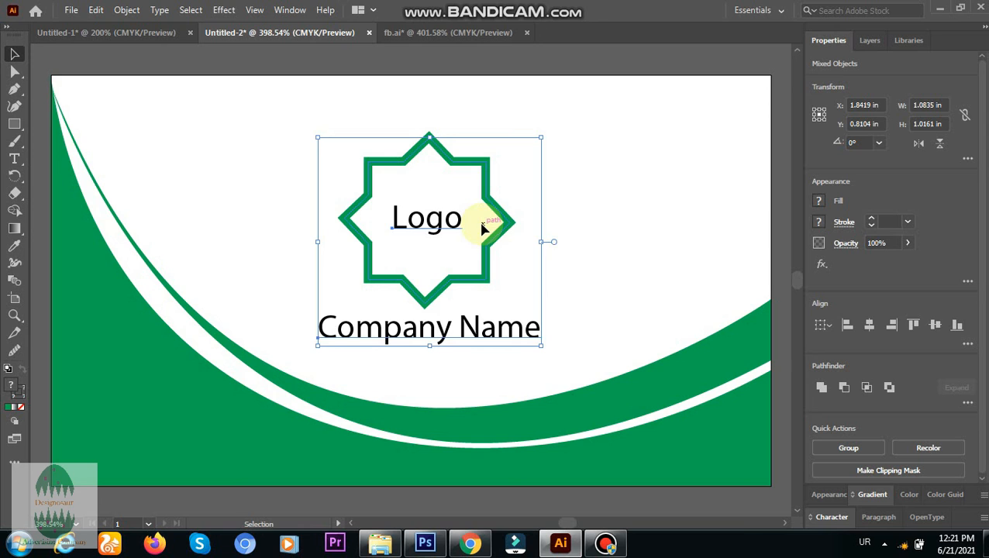
{"action": "left_click", "coordinate": [408, 61]}
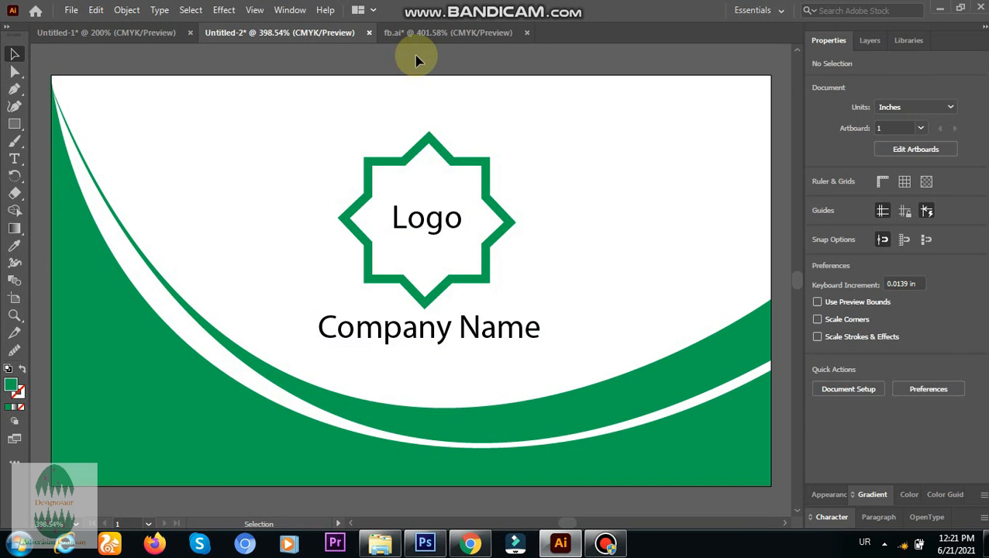
Examine the finished front side of the card in Untitled-1 at 400% zoom, including the contact details and small logo.
{"action": "left_click", "coordinate": [142, 31]}
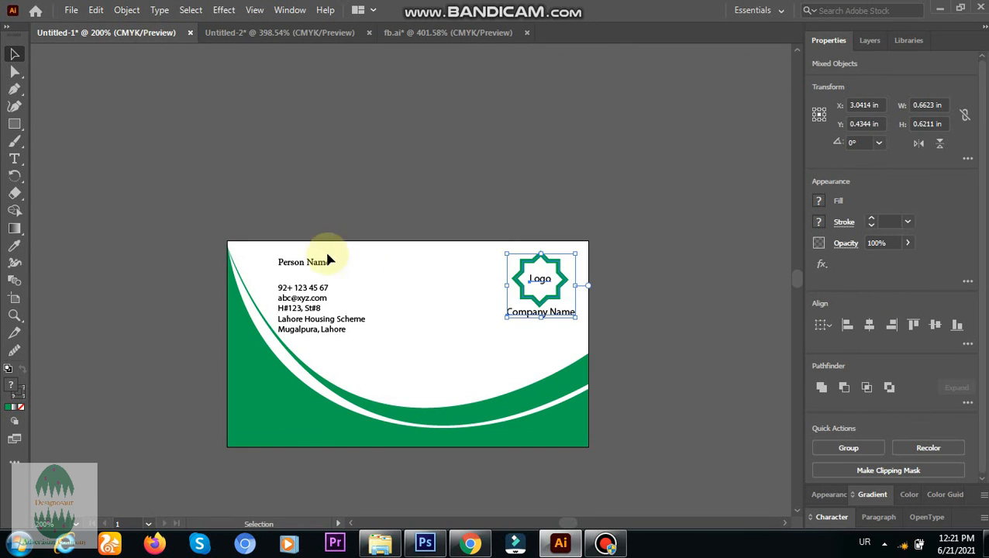
{"action": "left_click", "coordinate": [589, 208]}
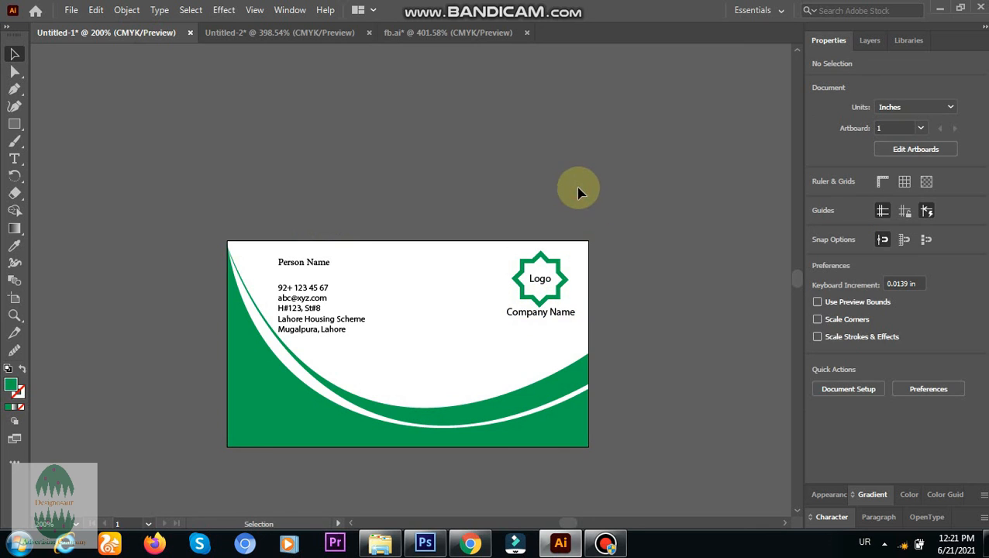
{"action": "left_click", "coordinate": [14, 315]}
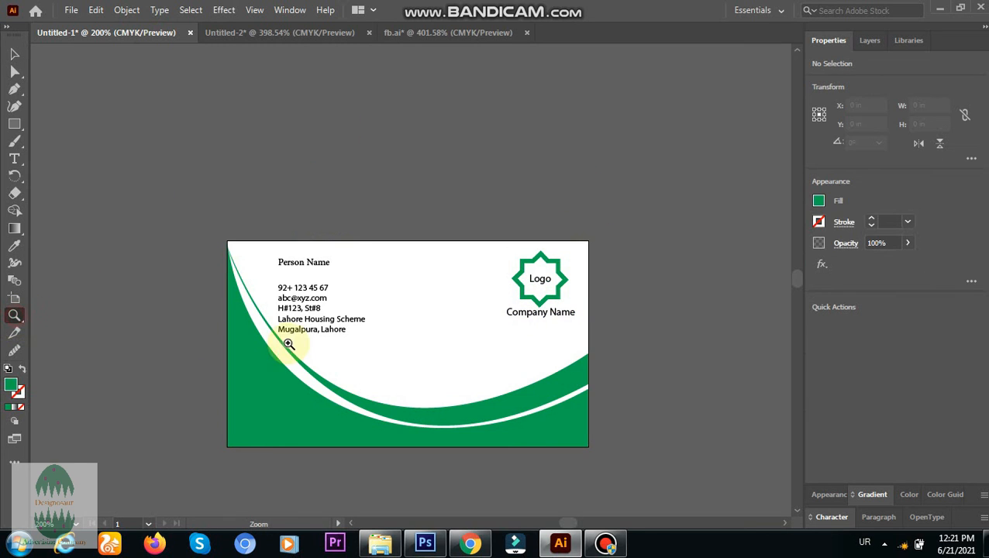
{"action": "left_click", "coordinate": [410, 364]}
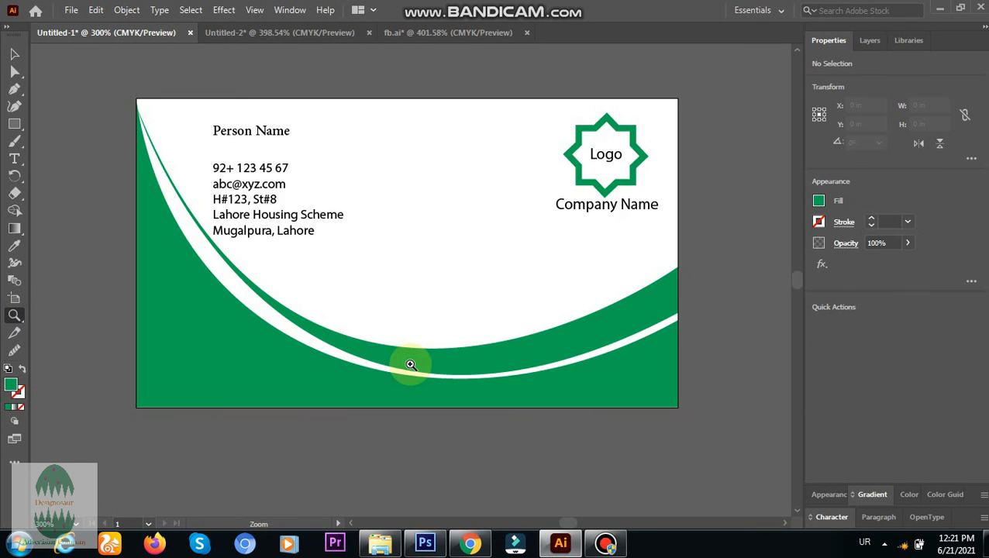
{"action": "left_click", "coordinate": [384, 244]}
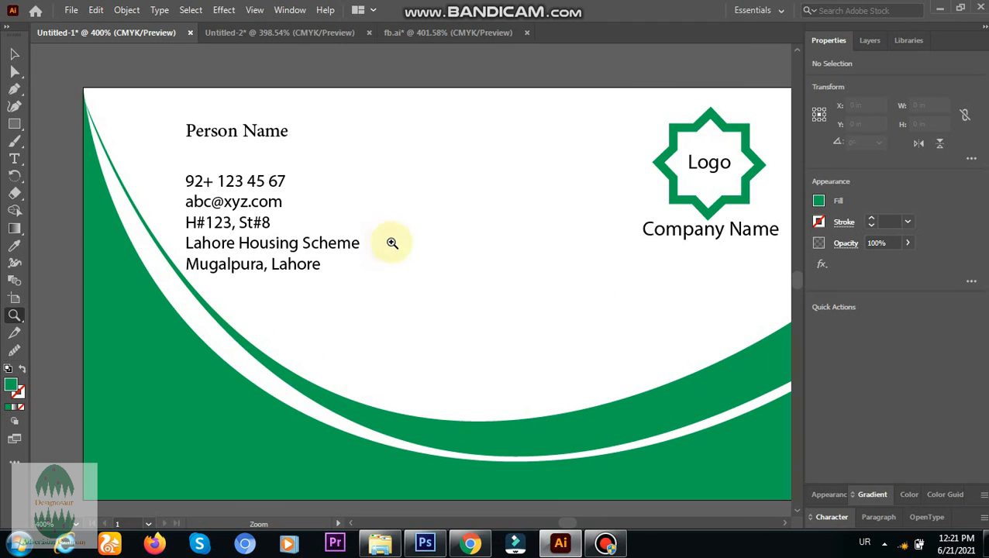
{"action": "left_click", "coordinate": [785, 525]}
{"action": "left_click", "coordinate": [784, 525]}
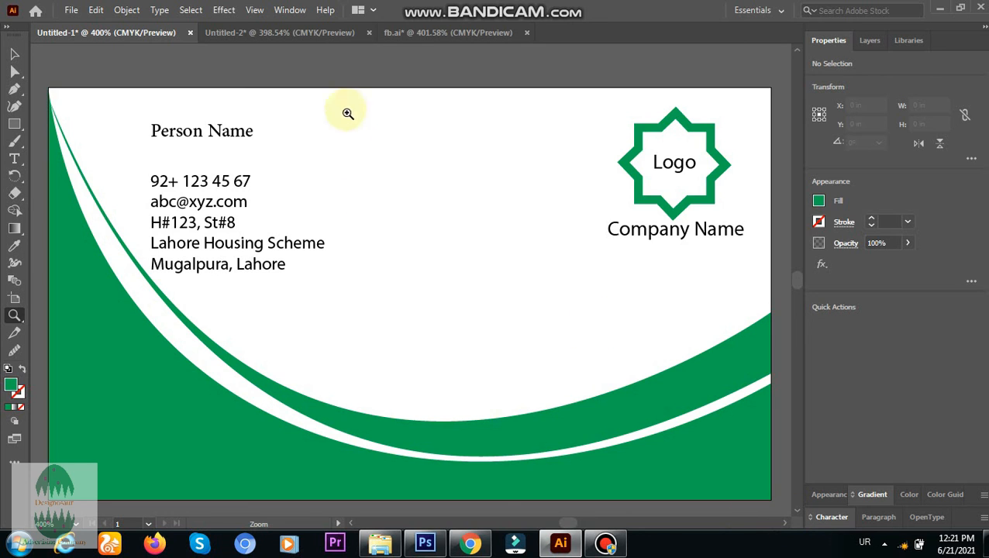
Examine the back side of the card in Untitled-2 at 400% zoom, including the large logo, company name and green curves.
{"action": "left_click", "coordinate": [314, 35]}
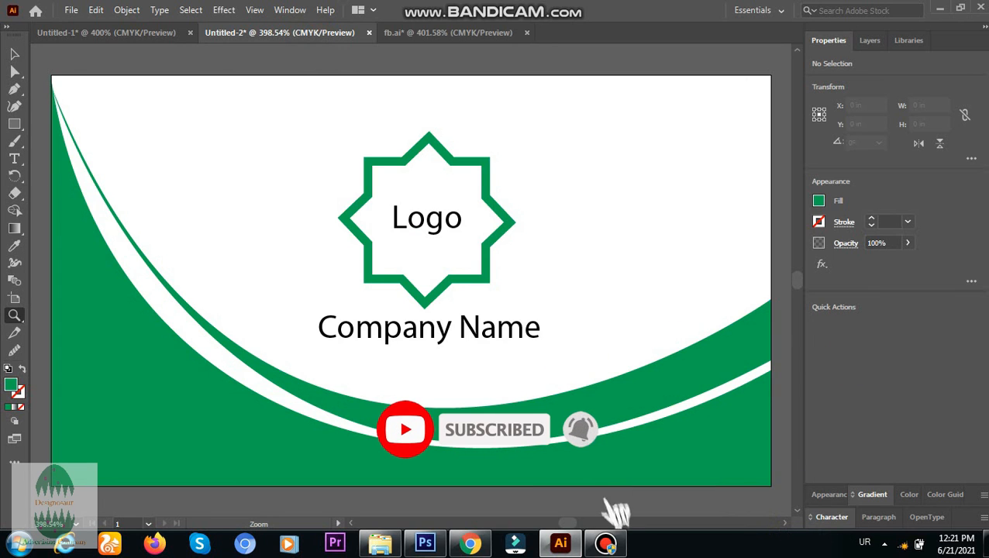
{"action": "left_click", "coordinate": [260, 67]}
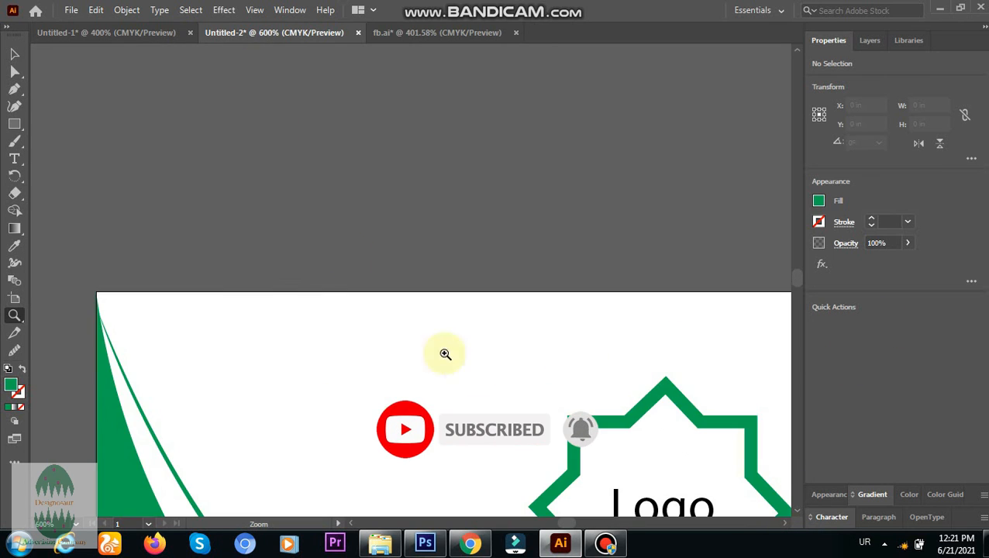
{"action": "left_click", "coordinate": [424, 421], "text": "alt"}
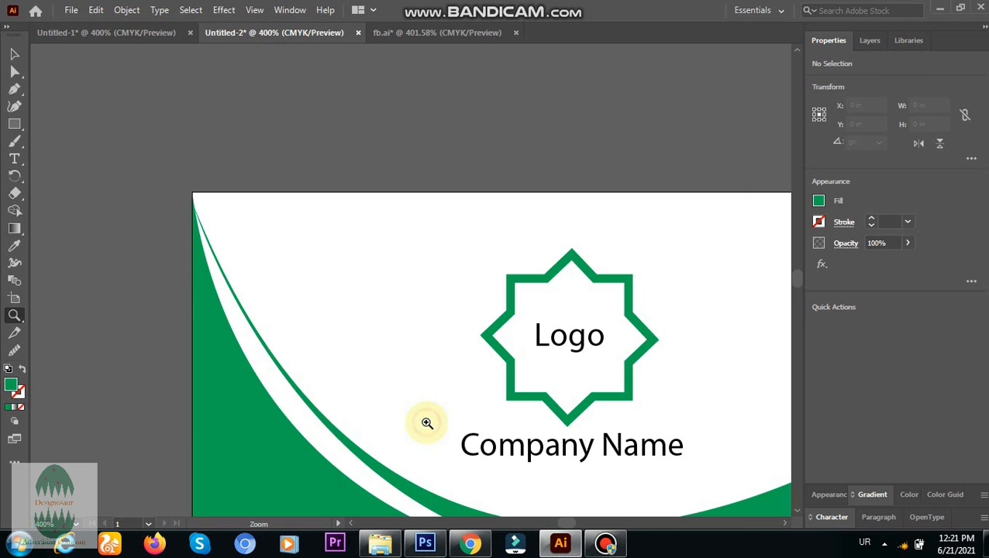
{"action": "left_click", "coordinate": [784, 523]}
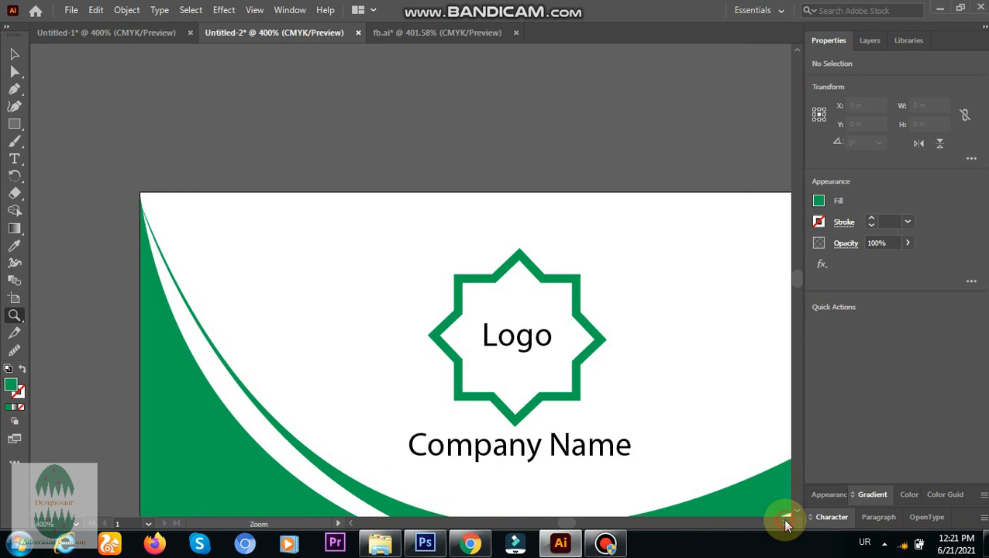
{"action": "left_click", "coordinate": [784, 523]}
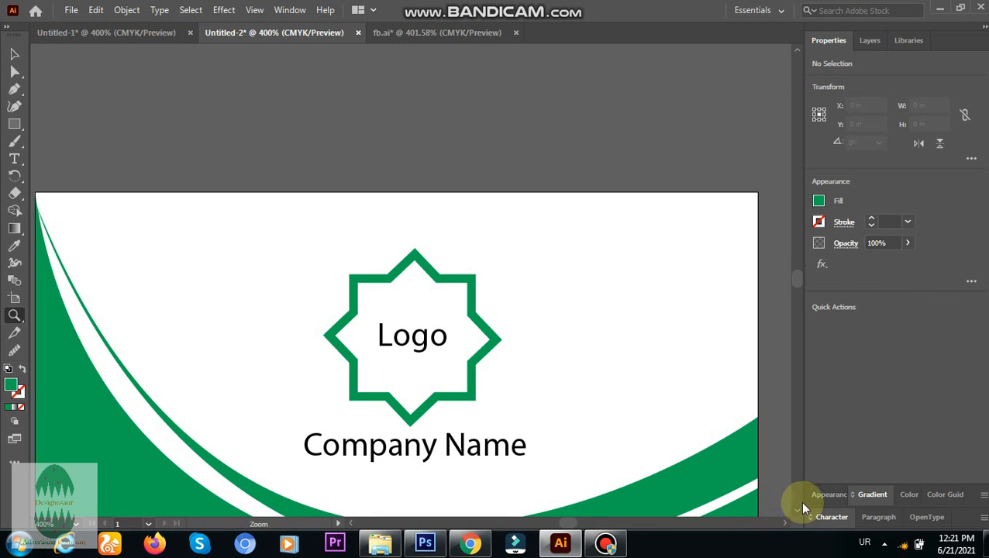
{"action": "left_click", "coordinate": [797, 510]}
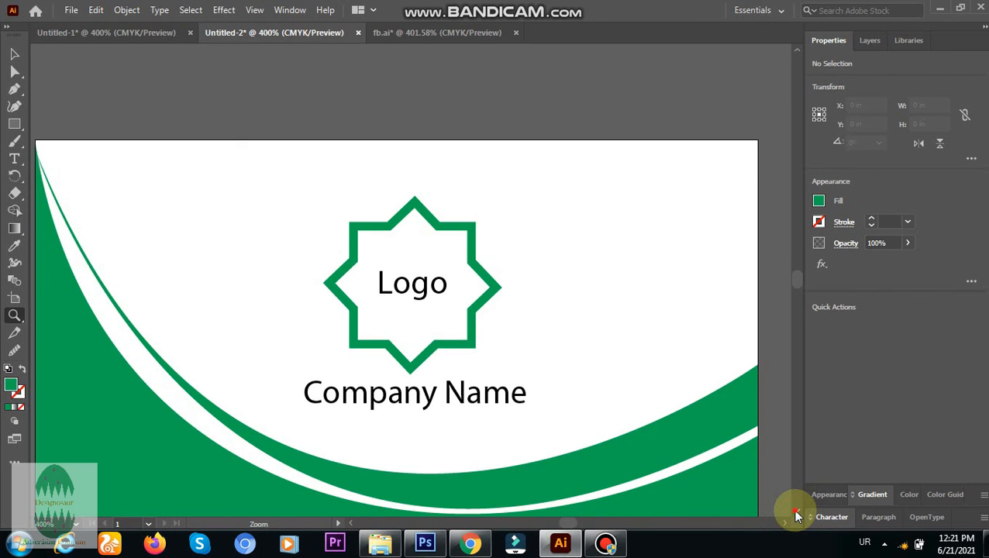